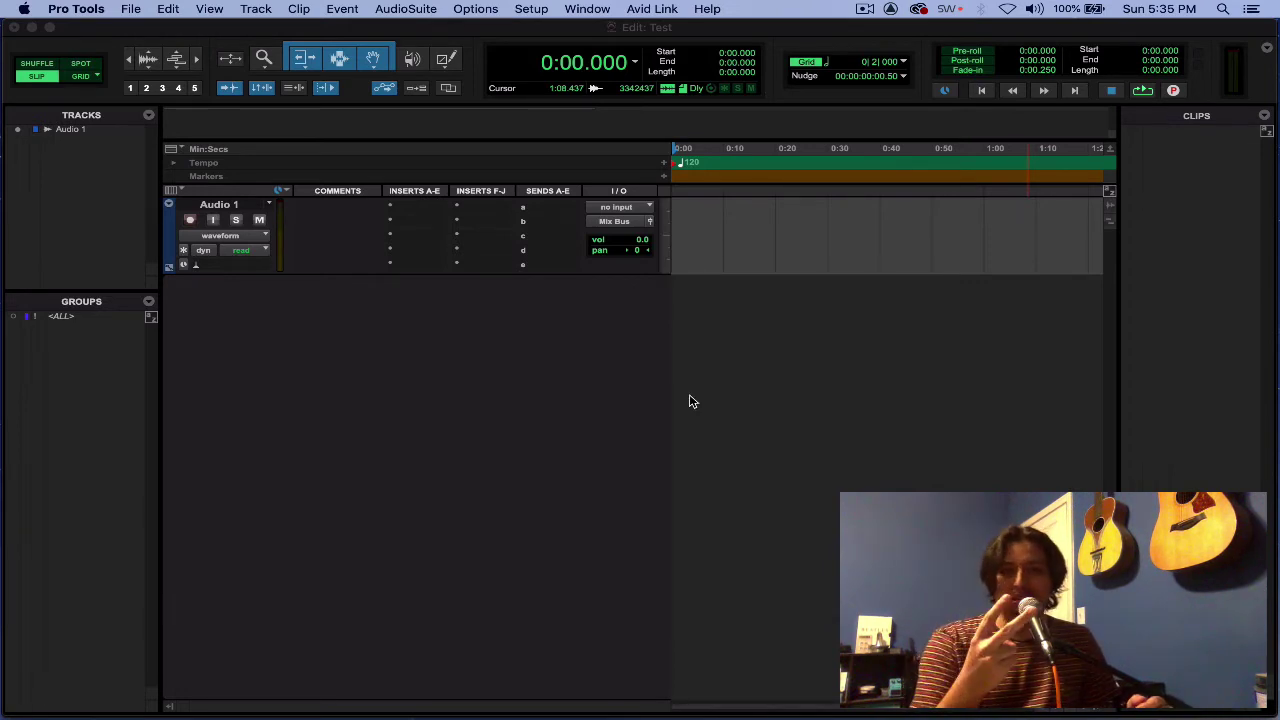
# Step: Open the New Tracks dialog and examine the channel format and track type options
pyautogui.click(523, 294)
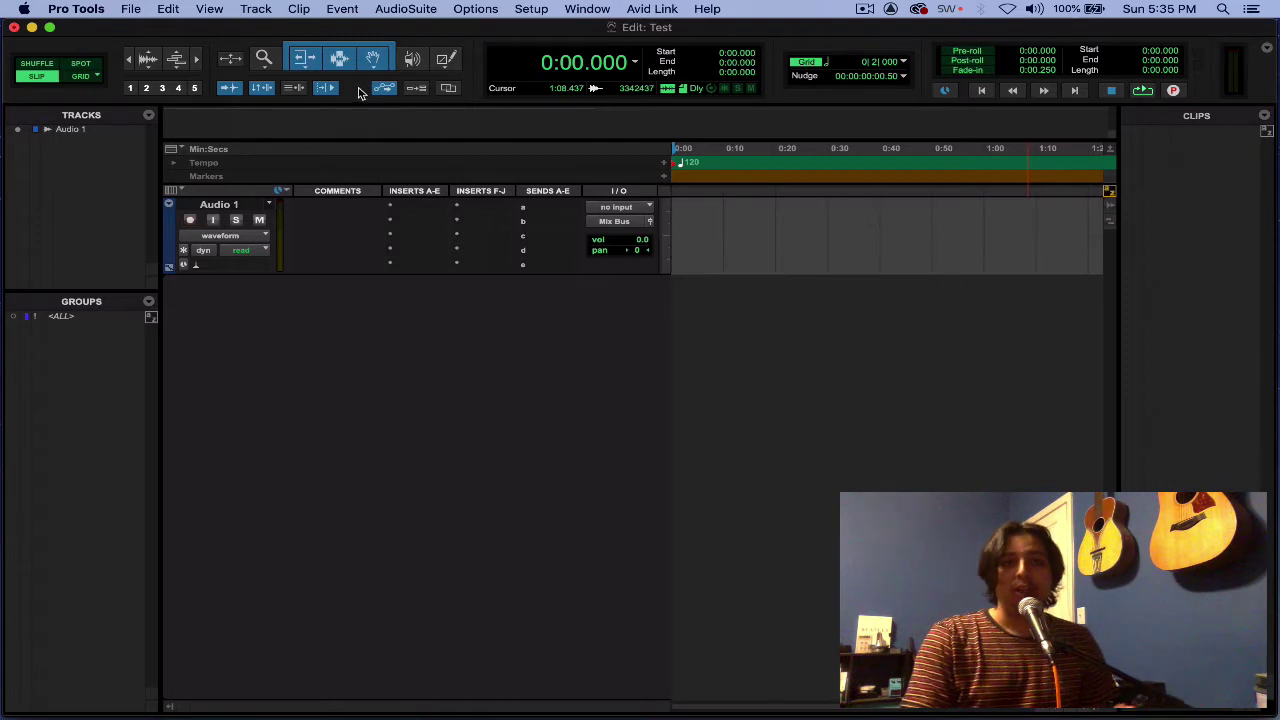
pyautogui.click(258, 10)
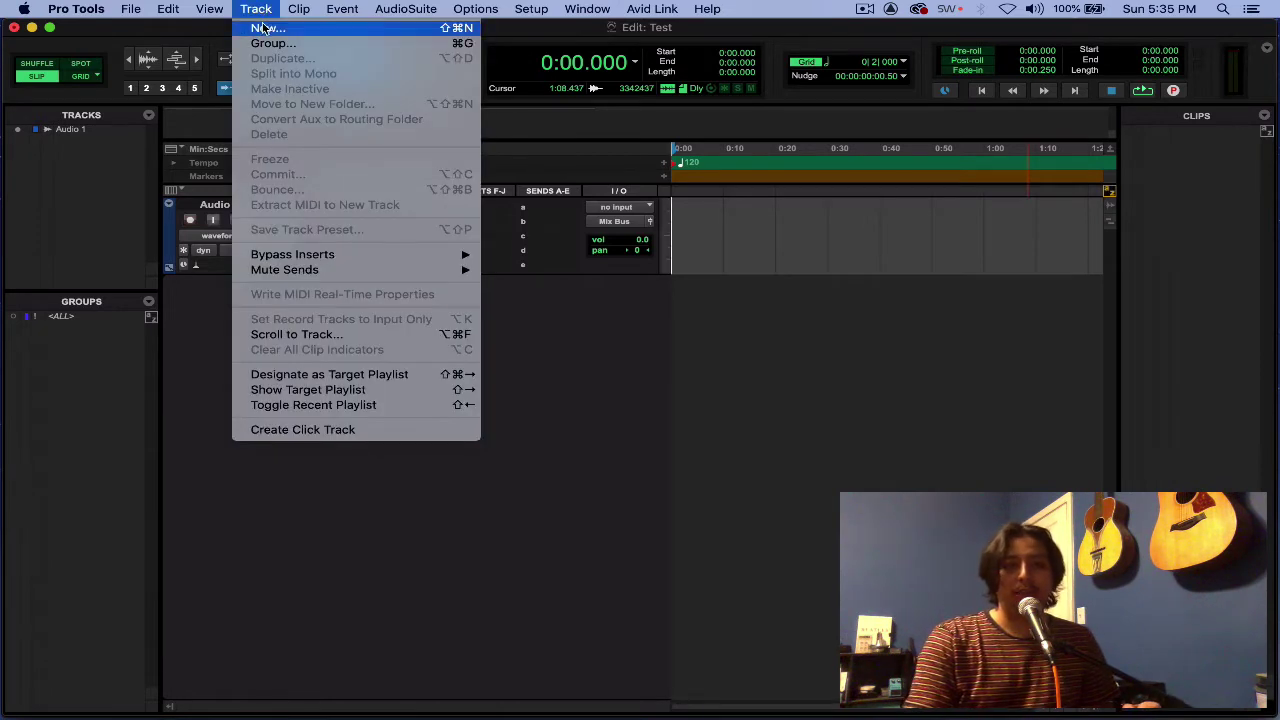
pyautogui.click(264, 28)
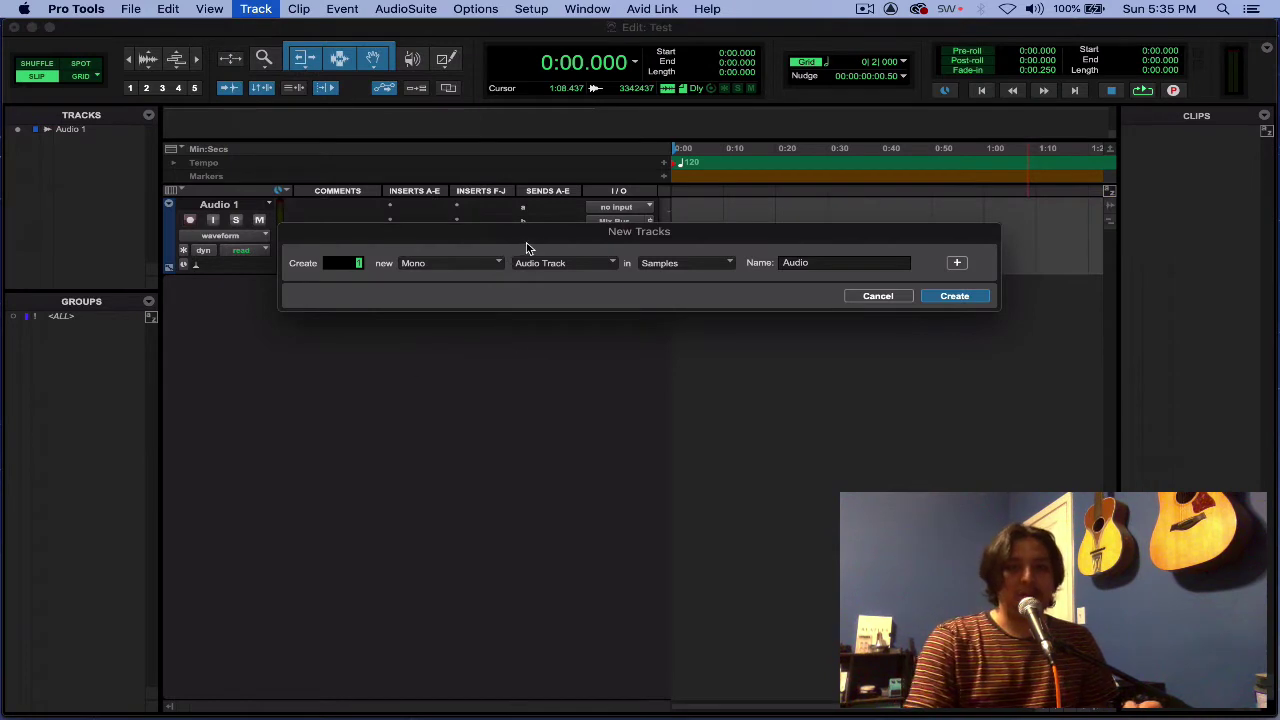
pyautogui.moveTo(529, 240); pyautogui.dragTo(488, 168)
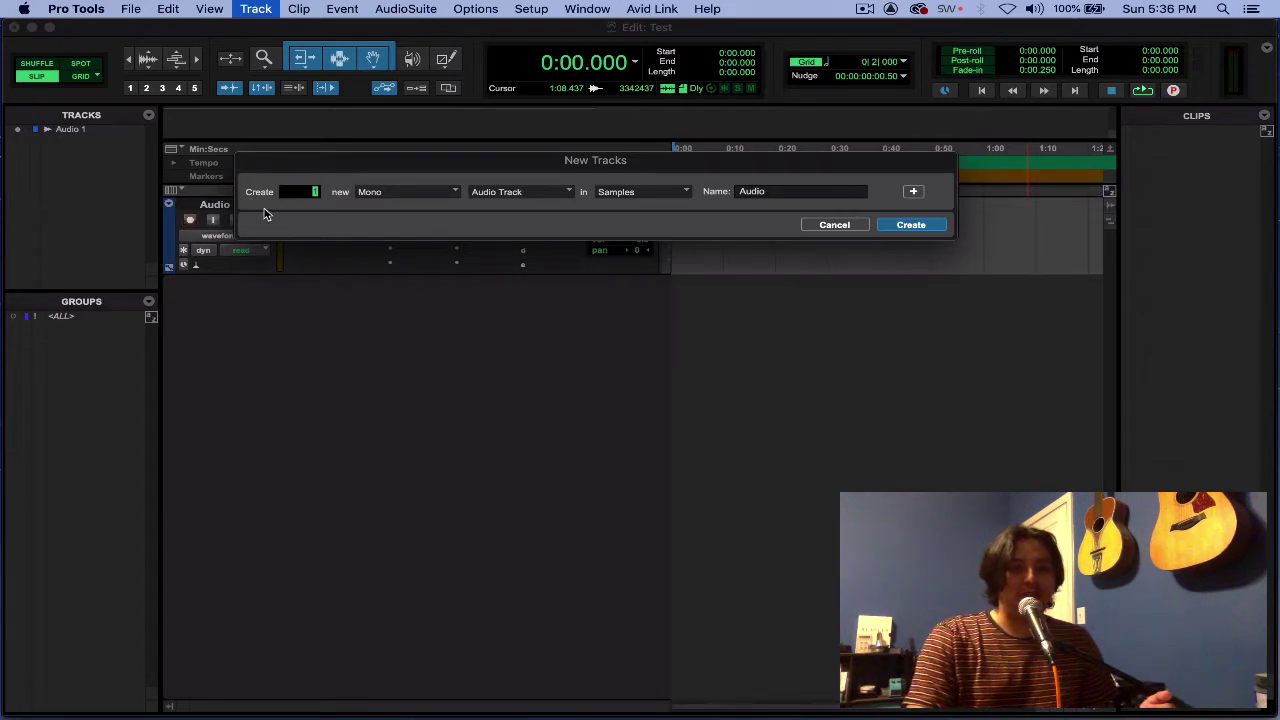
pyautogui.click(397, 193)
pyautogui.click(500, 192)
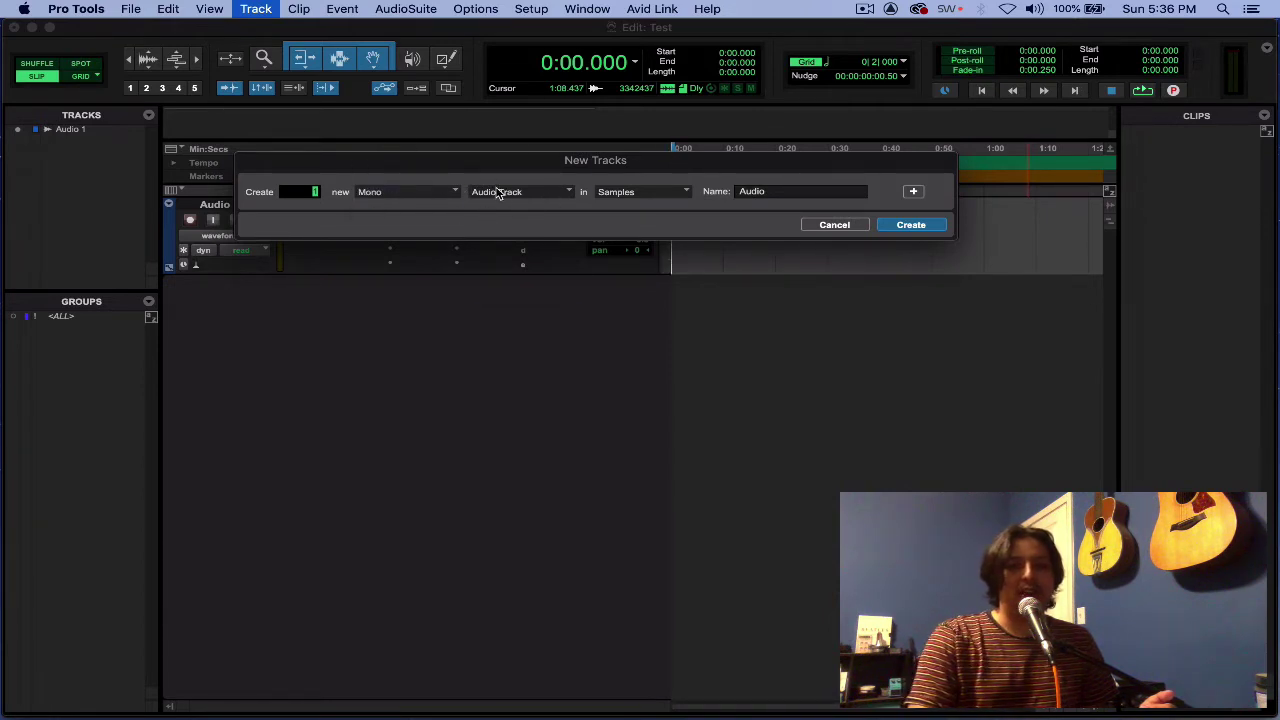
pyautogui.click(498, 192)
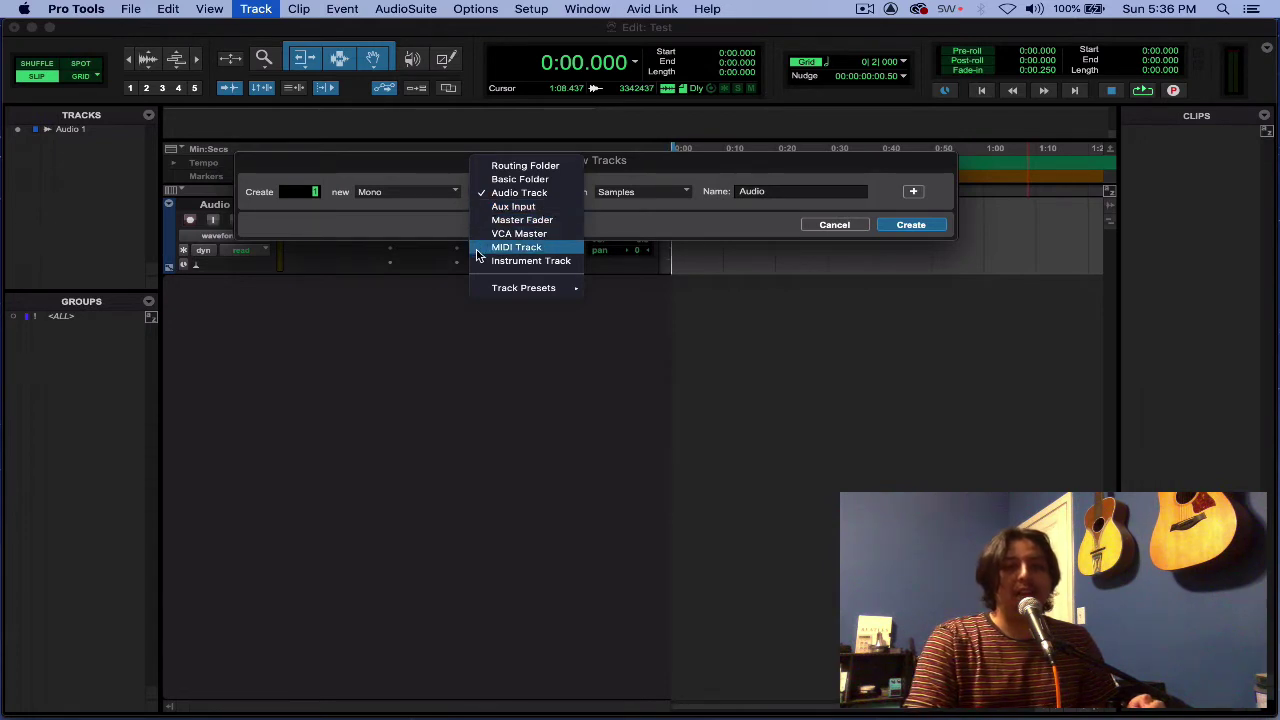
pyautogui.click(430, 198)
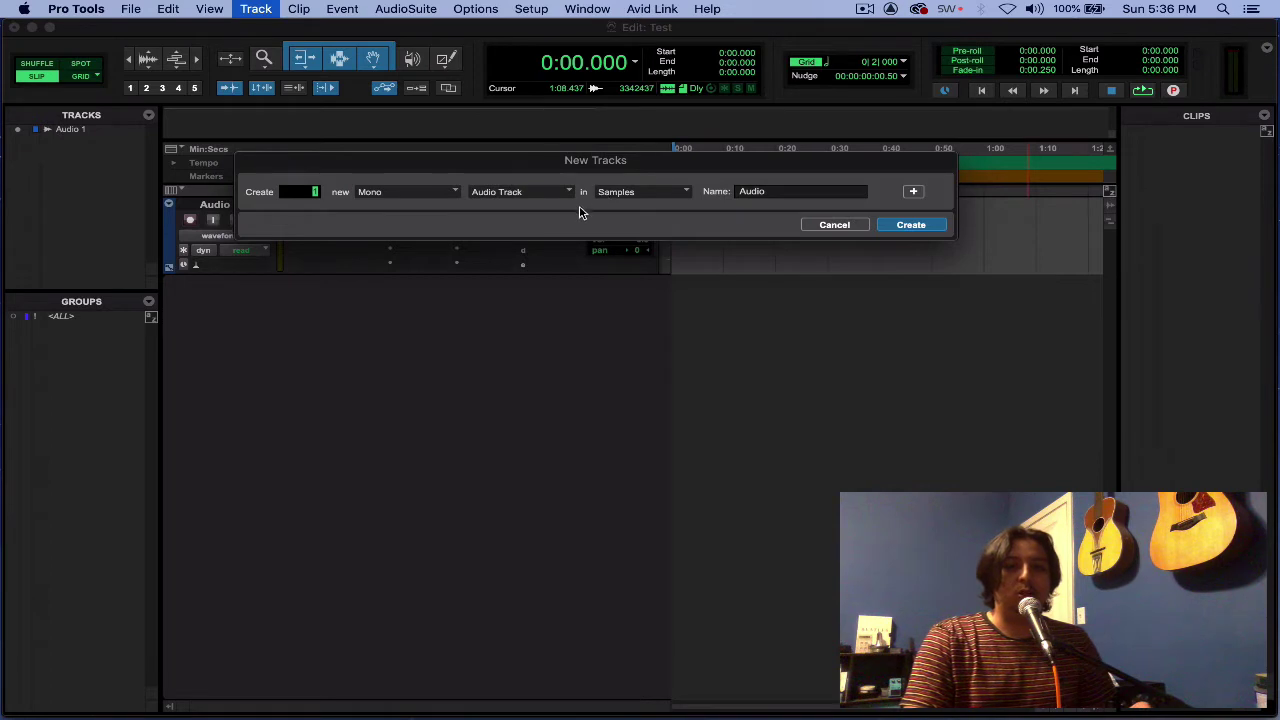
# Step: Examine the timebase choices and the name field for the new track, and close the dialog without creating anything
pyautogui.click(648, 192)
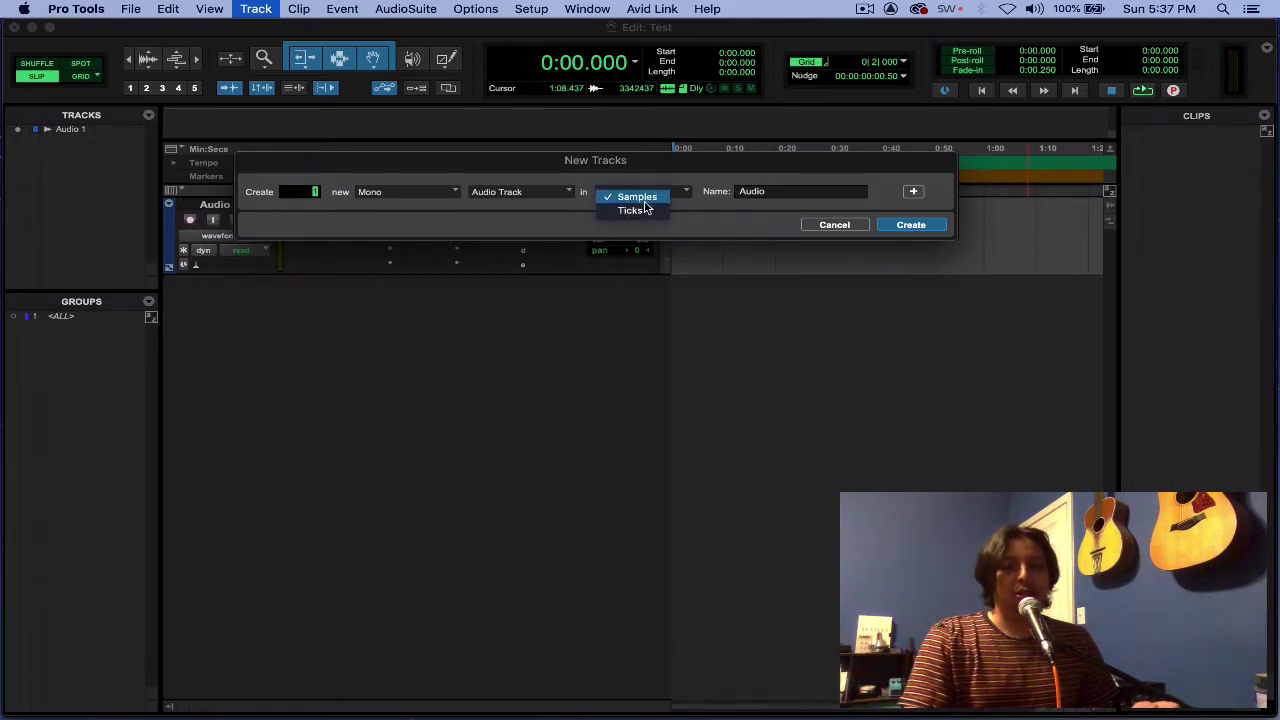
pyautogui.click(739, 202)
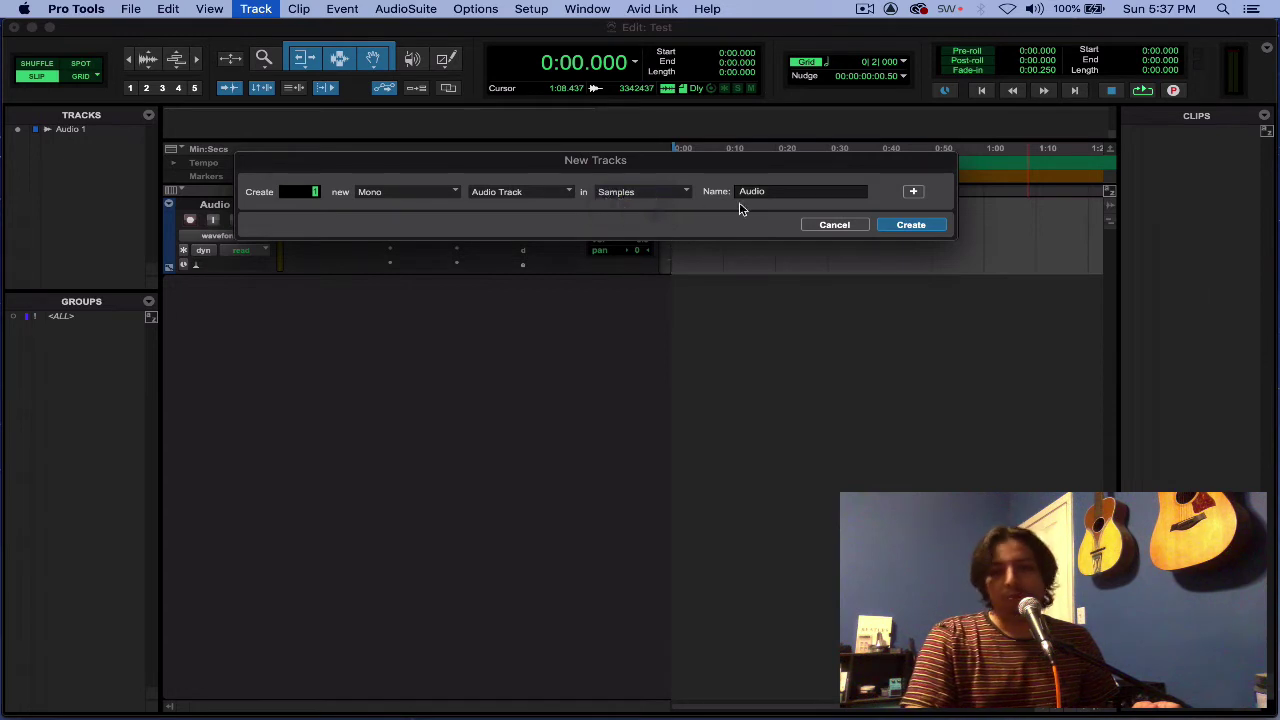
pyautogui.click(785, 191)
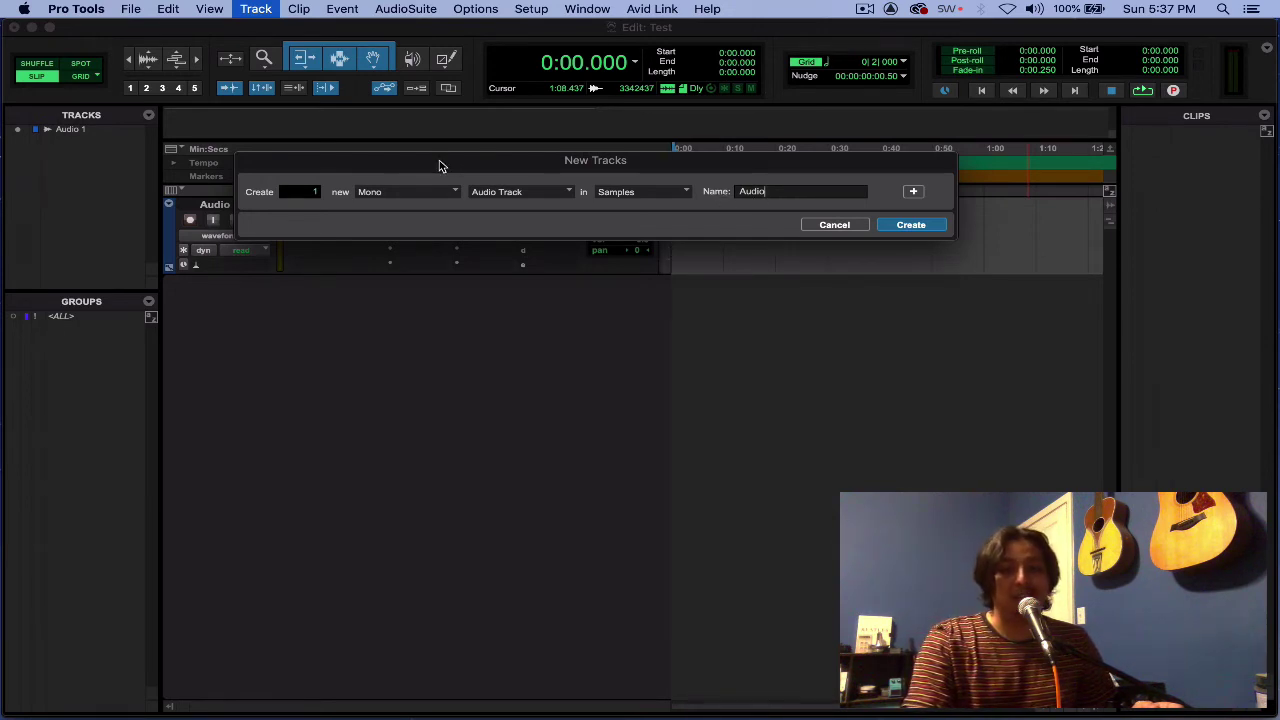
pyautogui.moveTo(443, 160); pyautogui.dragTo(443, 126)
pyautogui.click(816, 186)
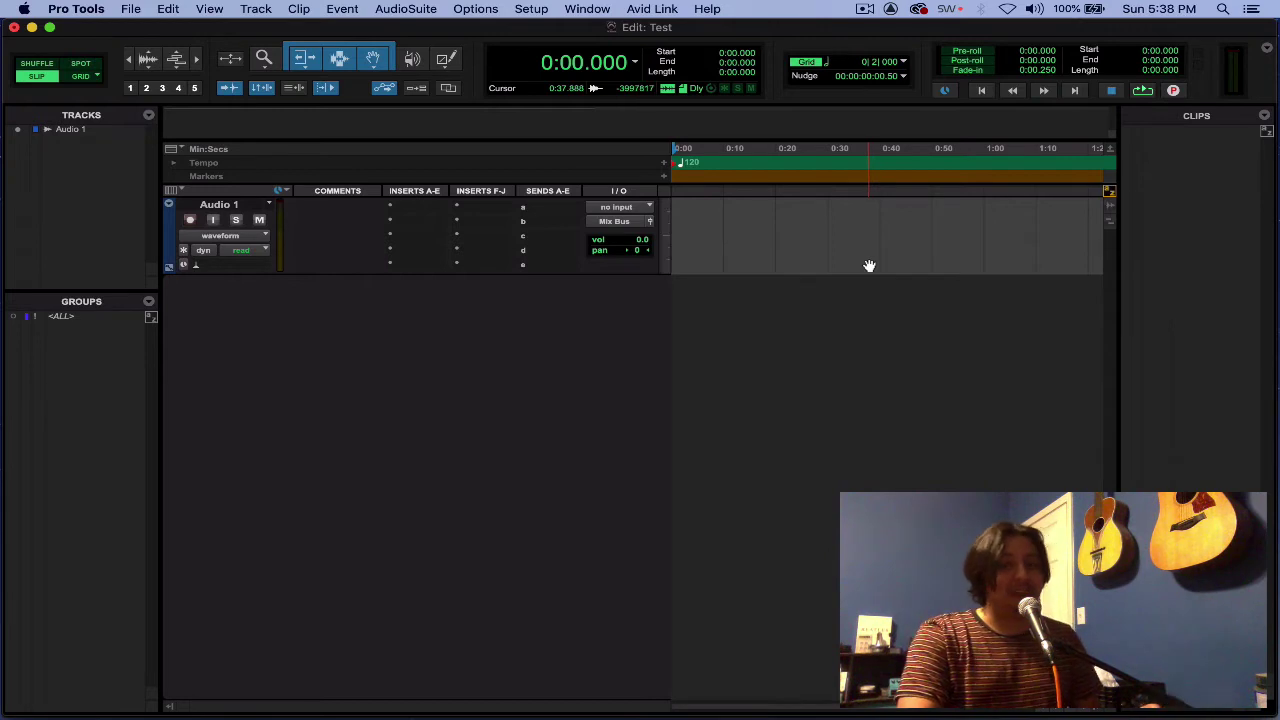
# Step: Reopen the New Tracks dialog and set the new track's format to Stereo
pyautogui.press('shift+super+n')
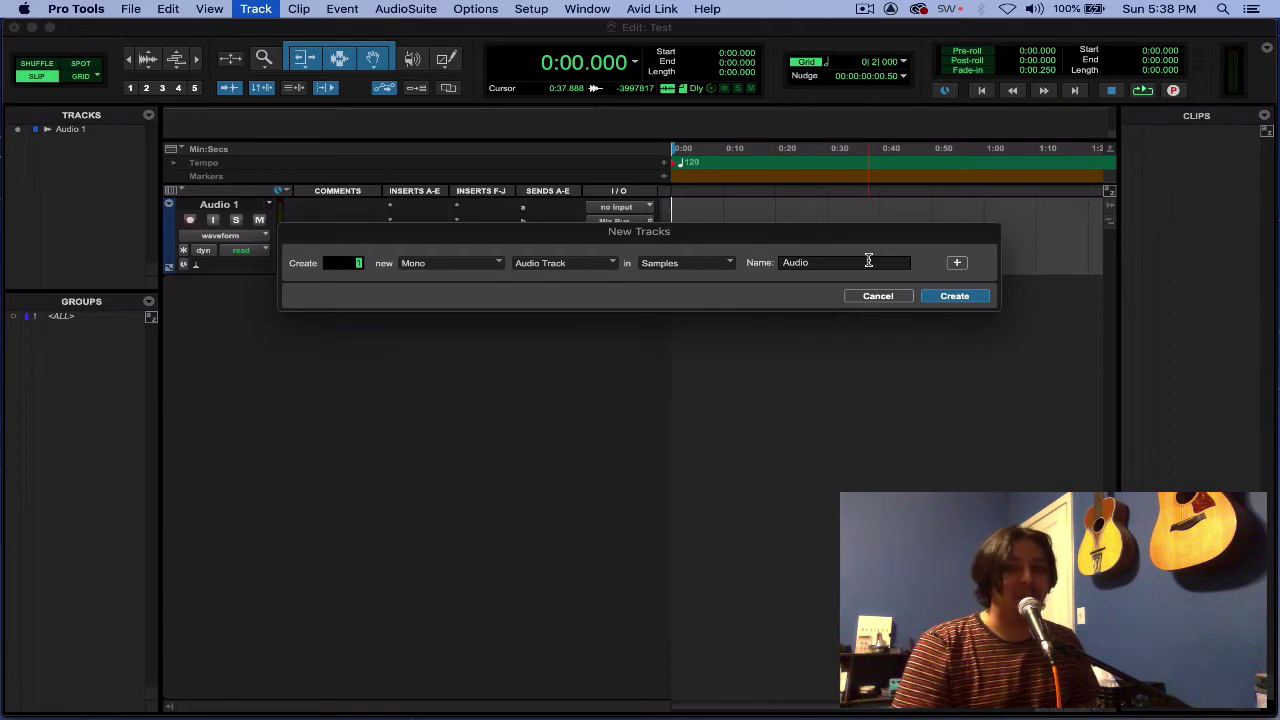
pyautogui.press('super+Right')
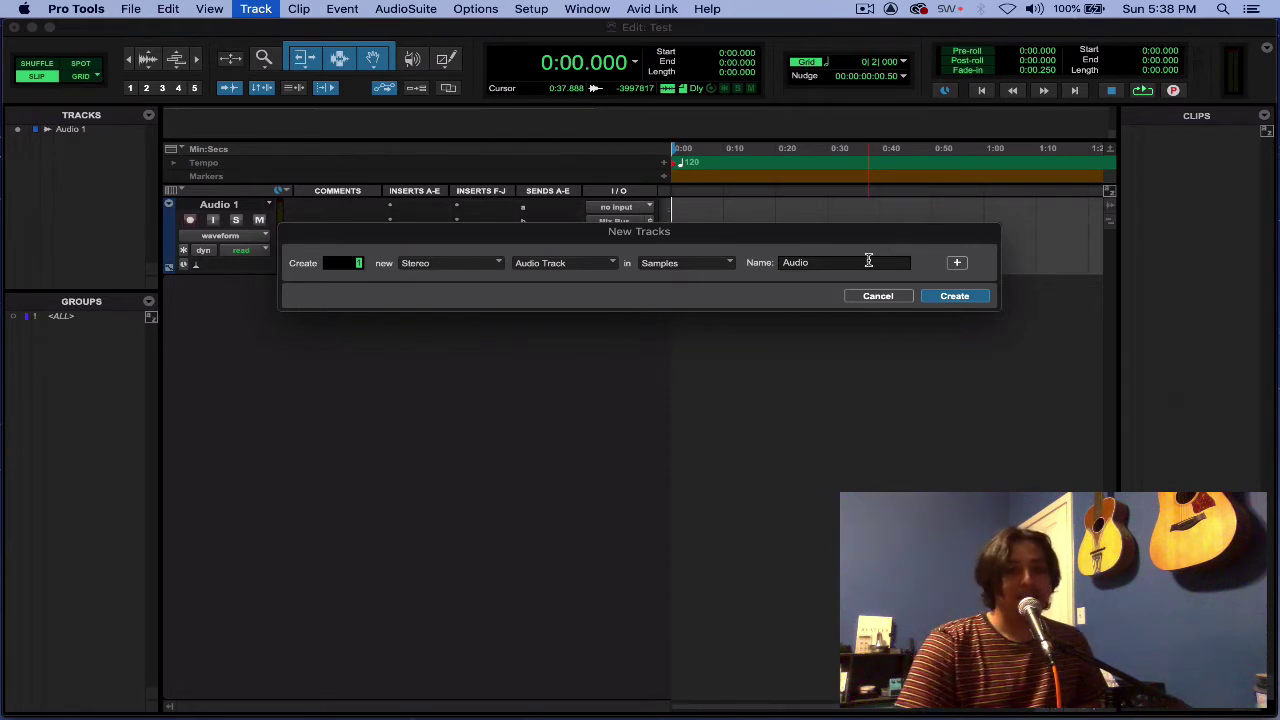
# Step: Cycle the new track's type through options such as VCA Master and Master Fader and back to Audio Track
pyautogui.press('super+Down')
pyautogui.press('super+Down')
pyautogui.press('super+Down')
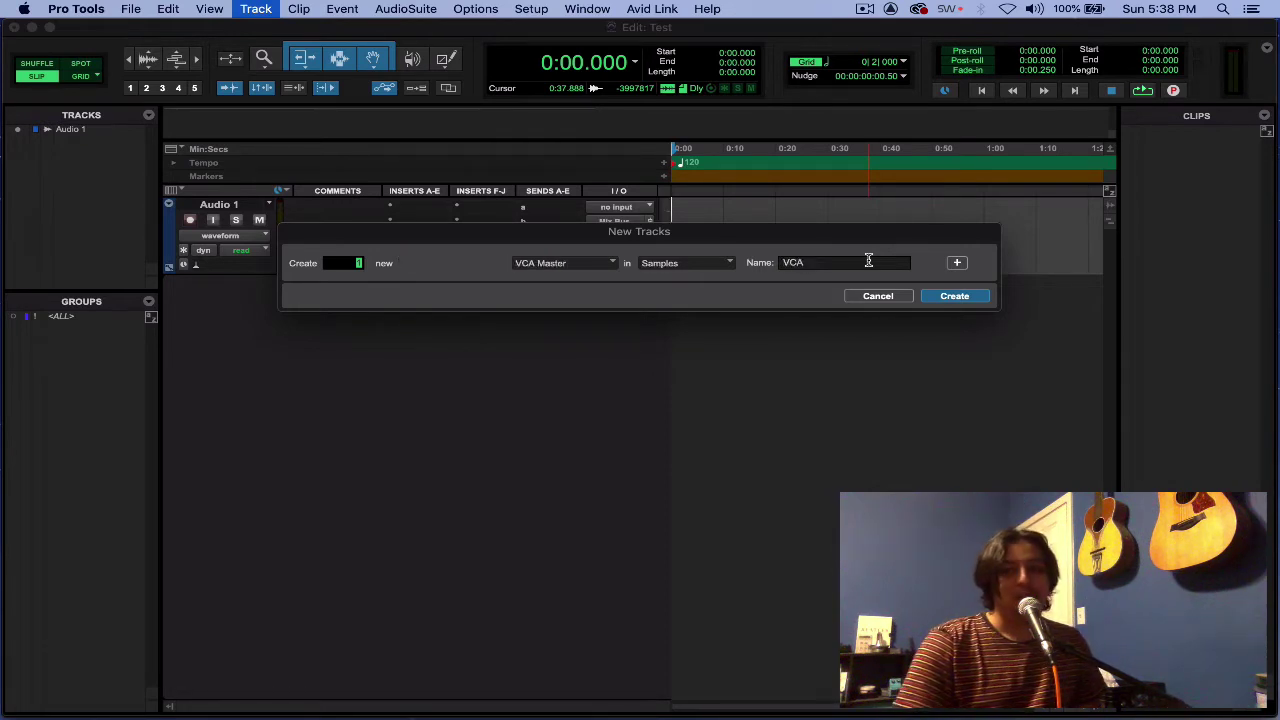
pyautogui.press('super+Up')
pyautogui.press('super+Up')
pyautogui.press('super+Up')
pyautogui.press('super+Down')
pyautogui.press('super+Down')
pyautogui.press('super+Down')
pyautogui.press('super+Down')
pyautogui.press('super+Up')
pyautogui.press('super+Up')
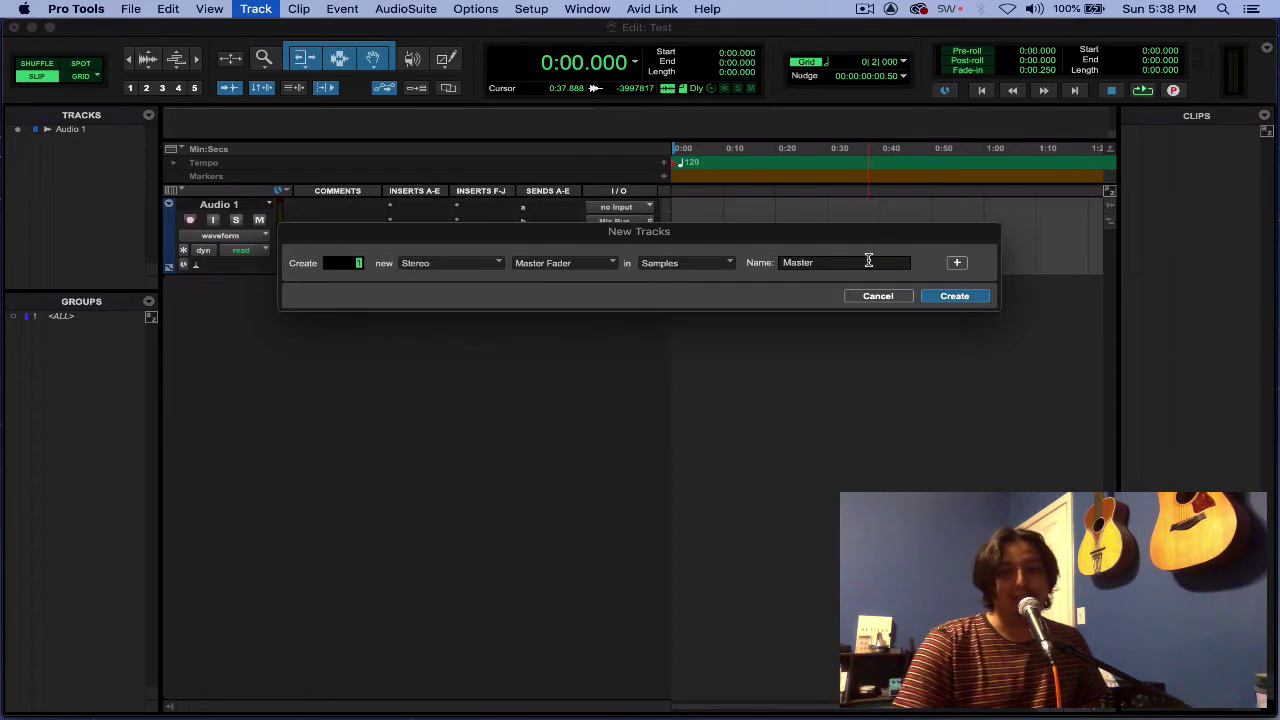
pyautogui.press('super+Up')
pyautogui.press('super+Up')
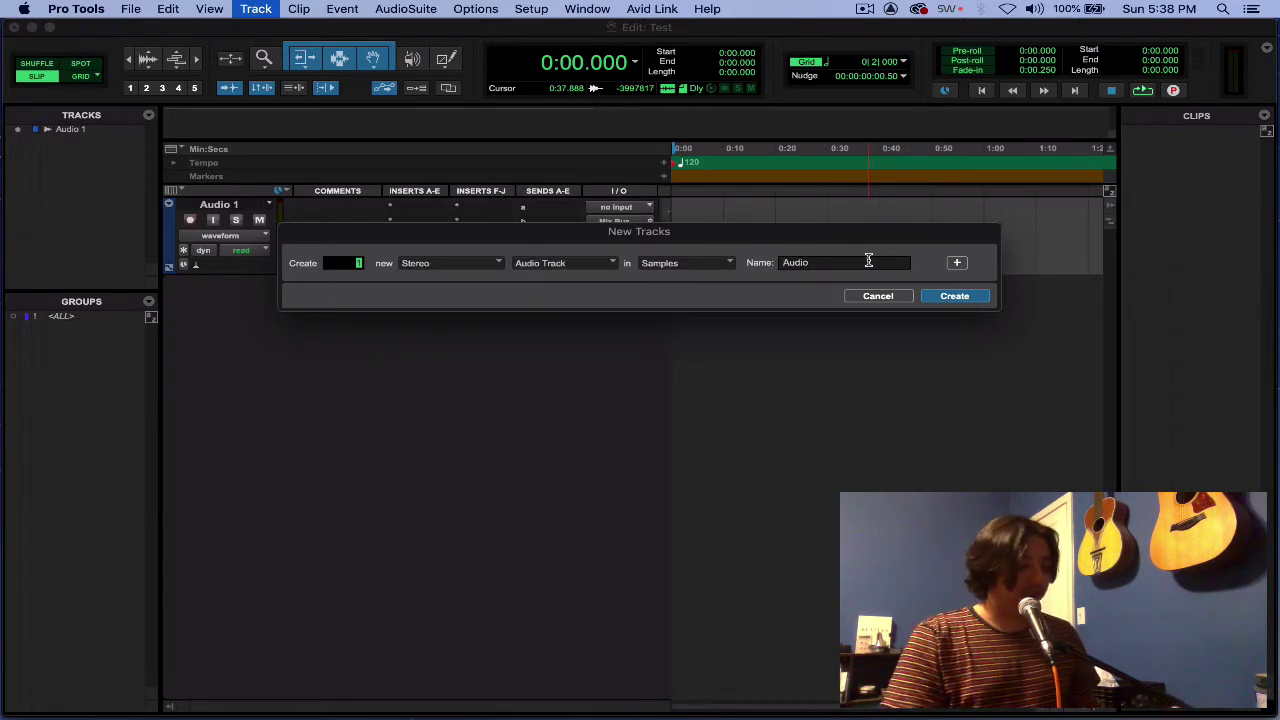
# Step: Try adding extra track rows to the New Tracks dialog and removing them again until only the first row remains
pyautogui.press('shift+super+Down')
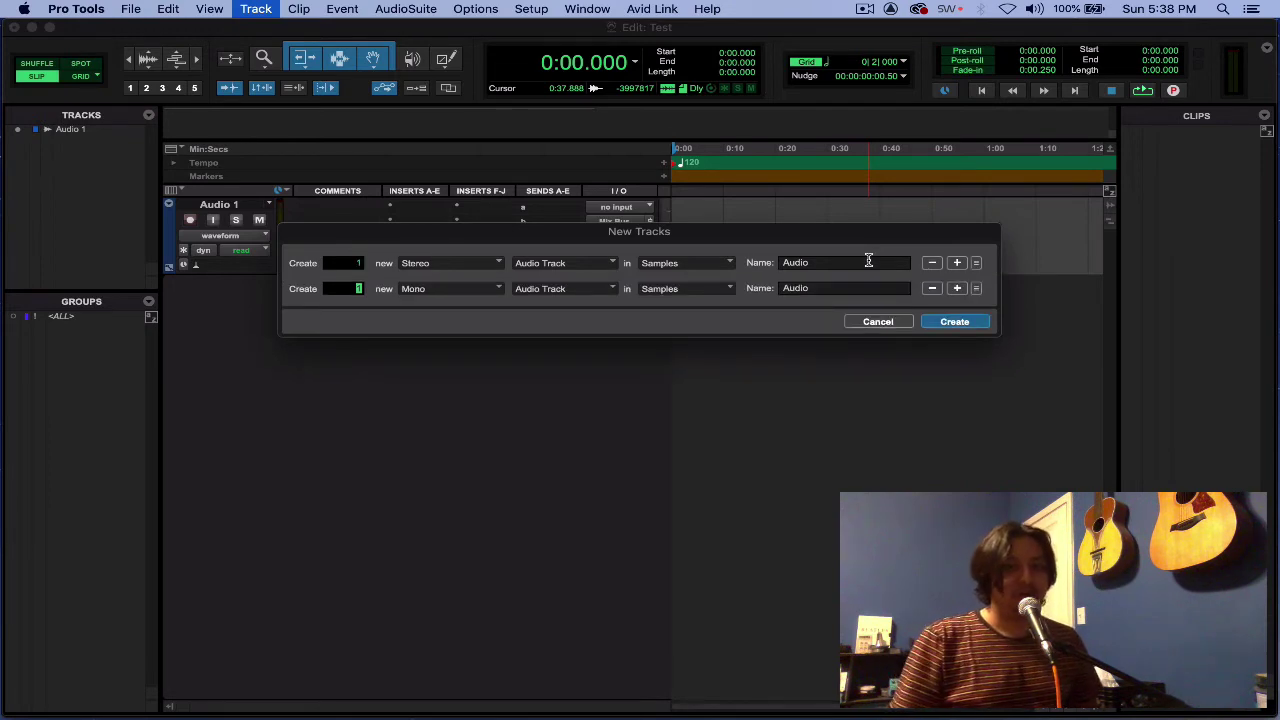
pyautogui.press('shift+super+Down')
pyautogui.press('shift+super+Up')
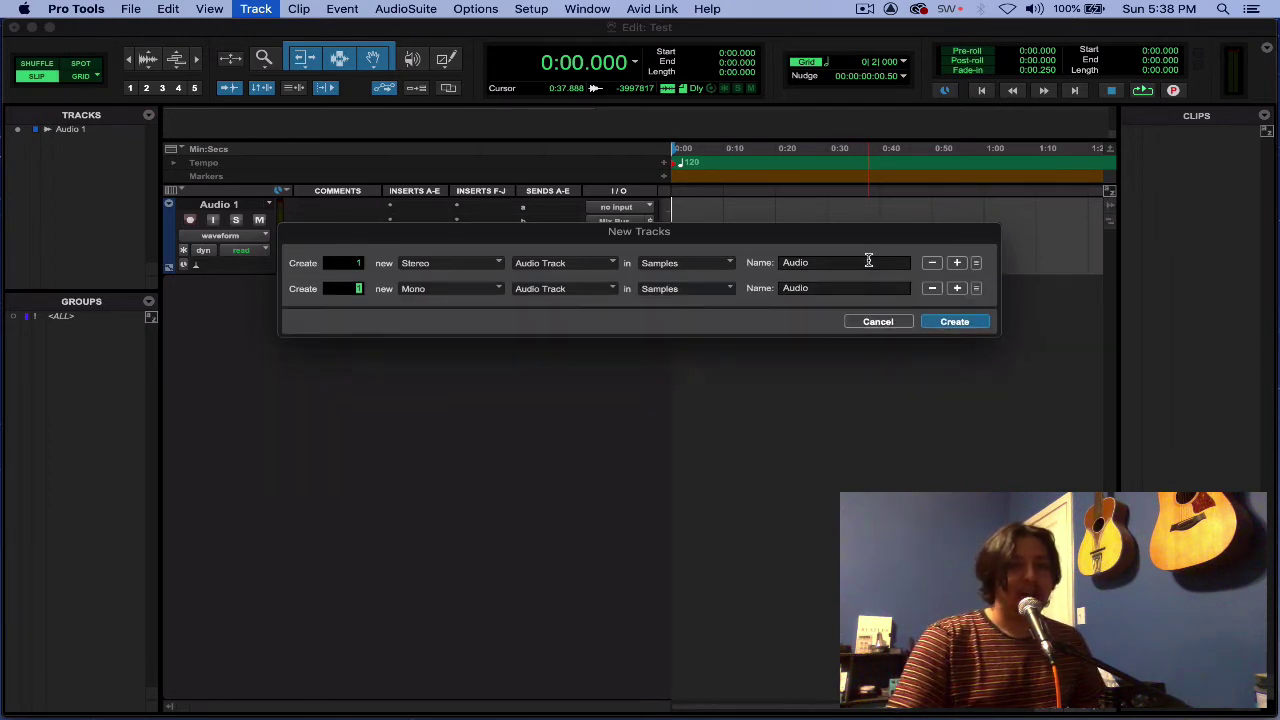
pyautogui.press('shift+super+Down')
pyautogui.press('shift+super+Down')
pyautogui.press('shift+super+Down')
pyautogui.press('shift+super+Up')
pyautogui.press('shift+super+Up')
pyautogui.press('shift+super+Up')
pyautogui.press('shift+super+Up')
pyautogui.press('shift+super+Down')
pyautogui.press('shift+super+Down')
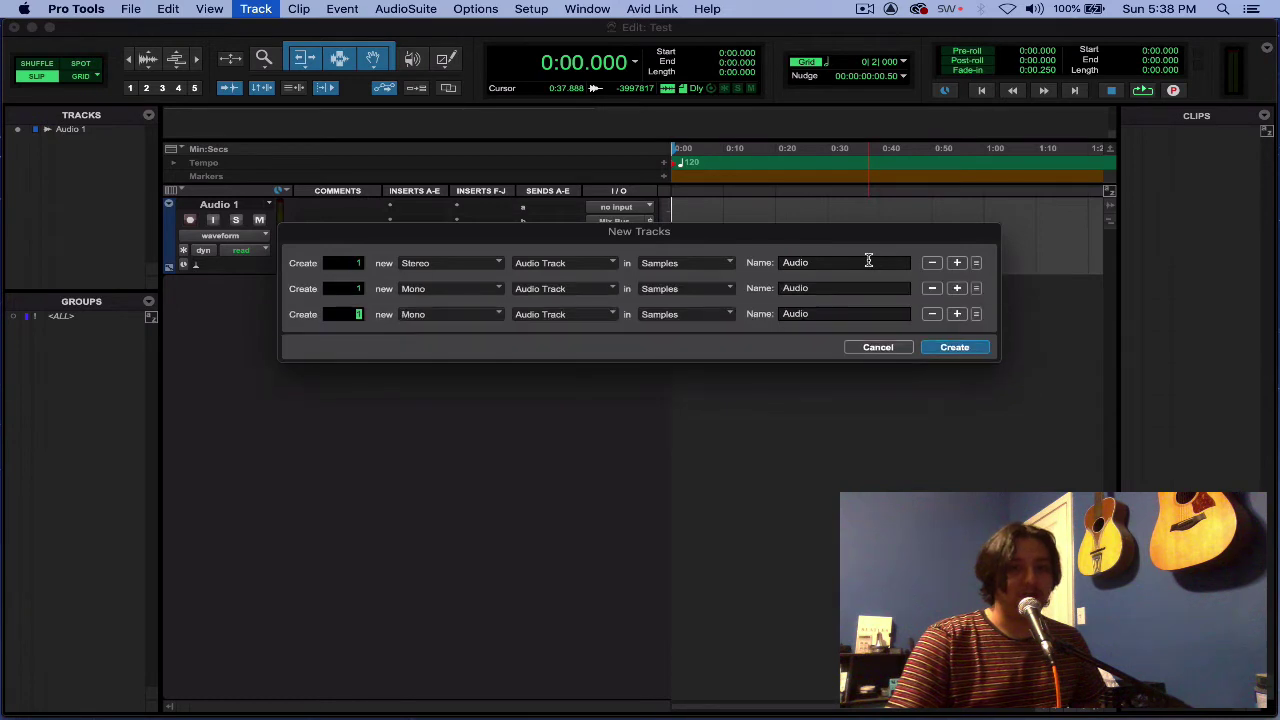
pyautogui.press('shift+super+Up')
pyautogui.press('shift+super+Up')
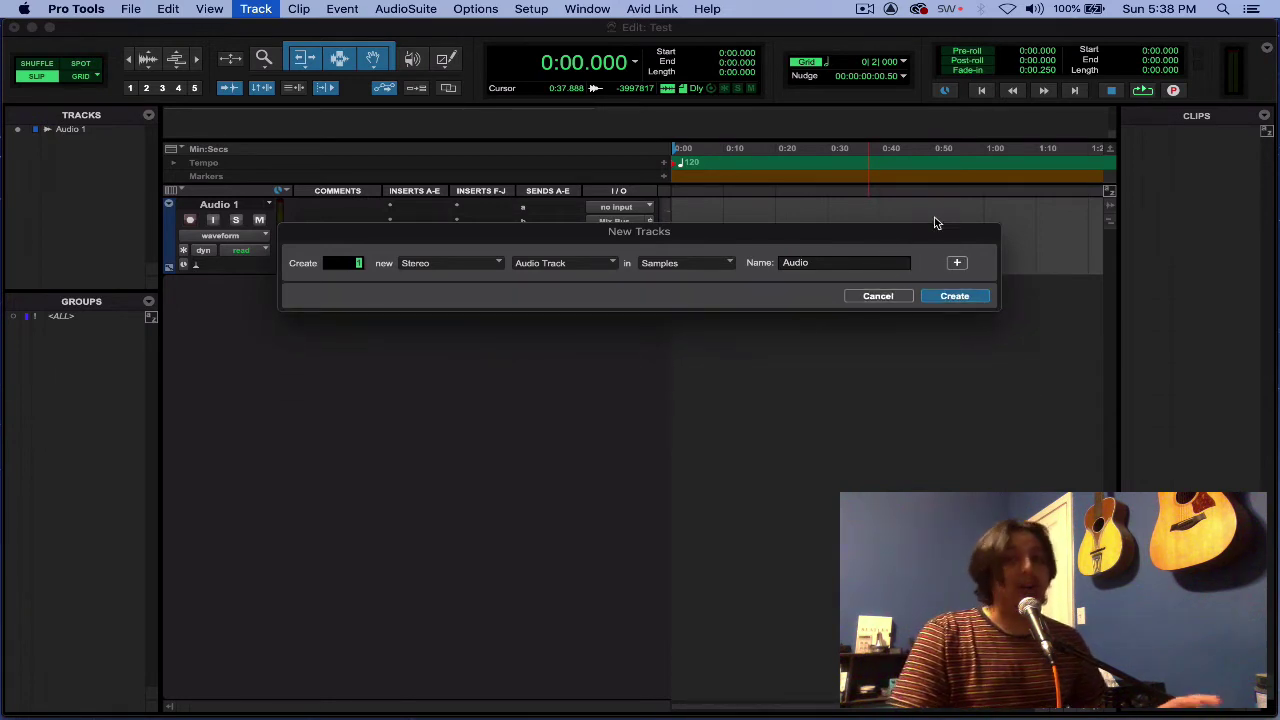
pyautogui.click(957, 263)
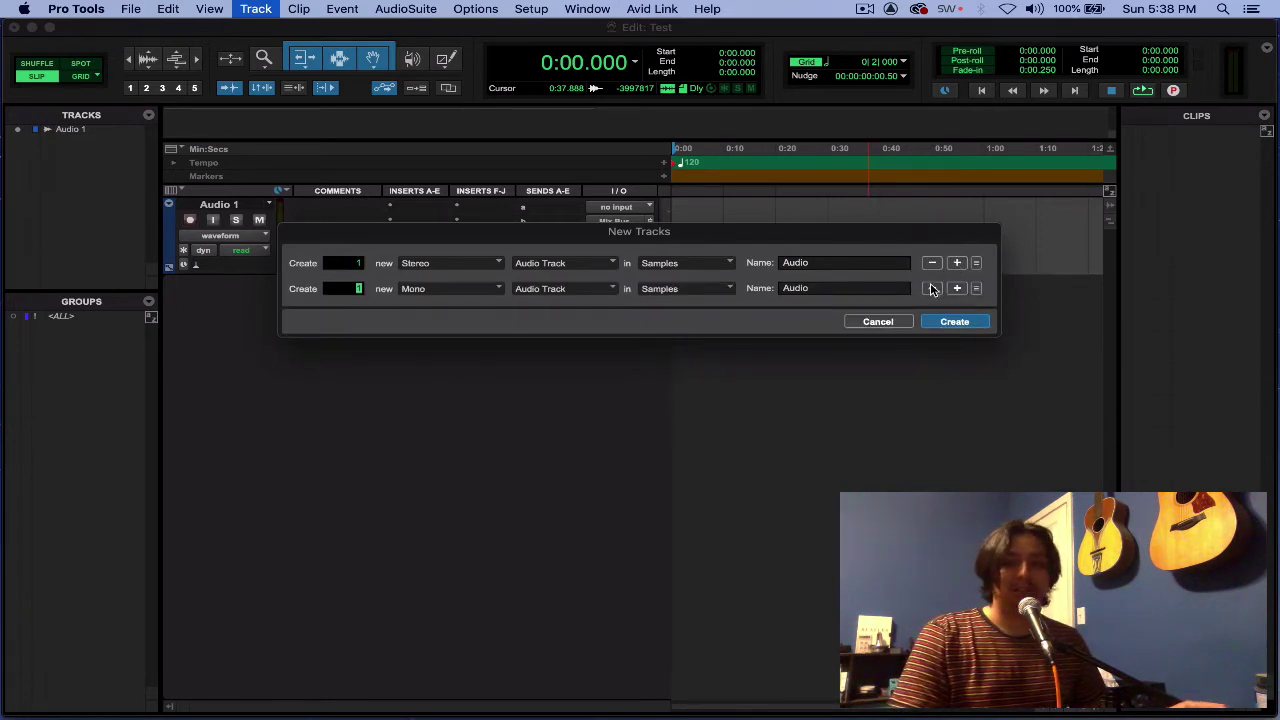
pyautogui.click(934, 288)
pyautogui.click(957, 263)
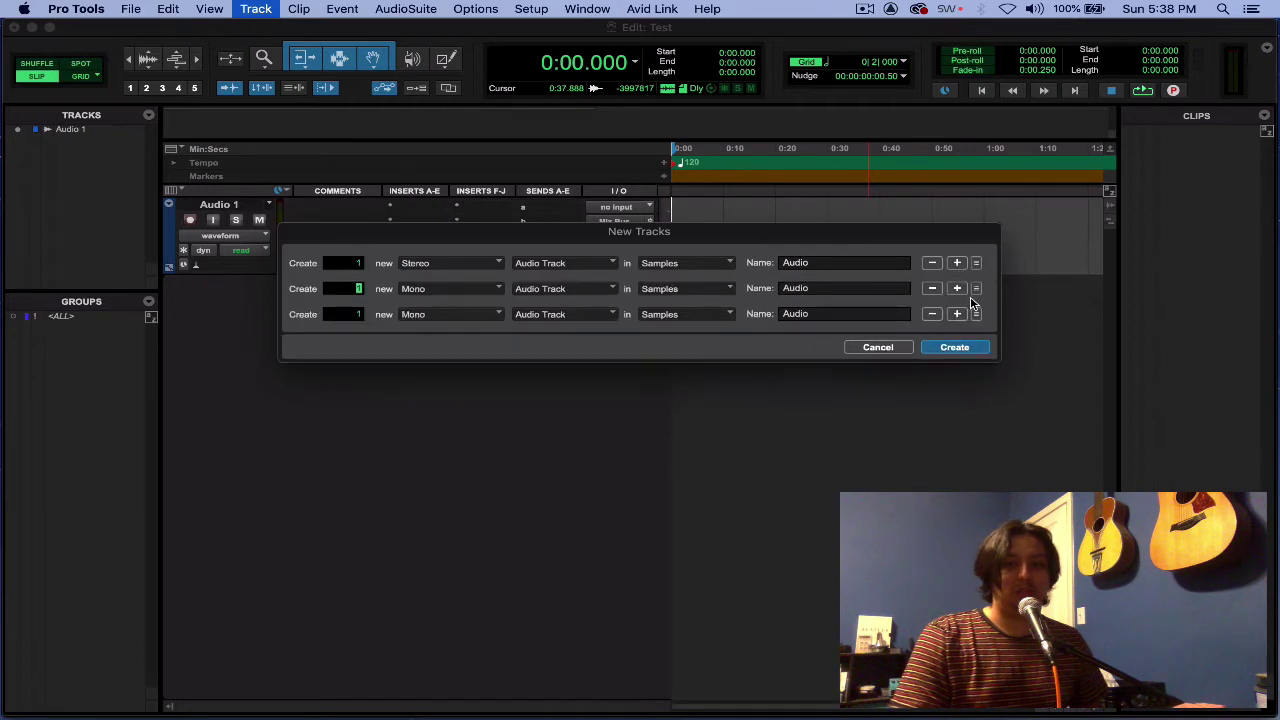
pyautogui.click(921, 289)
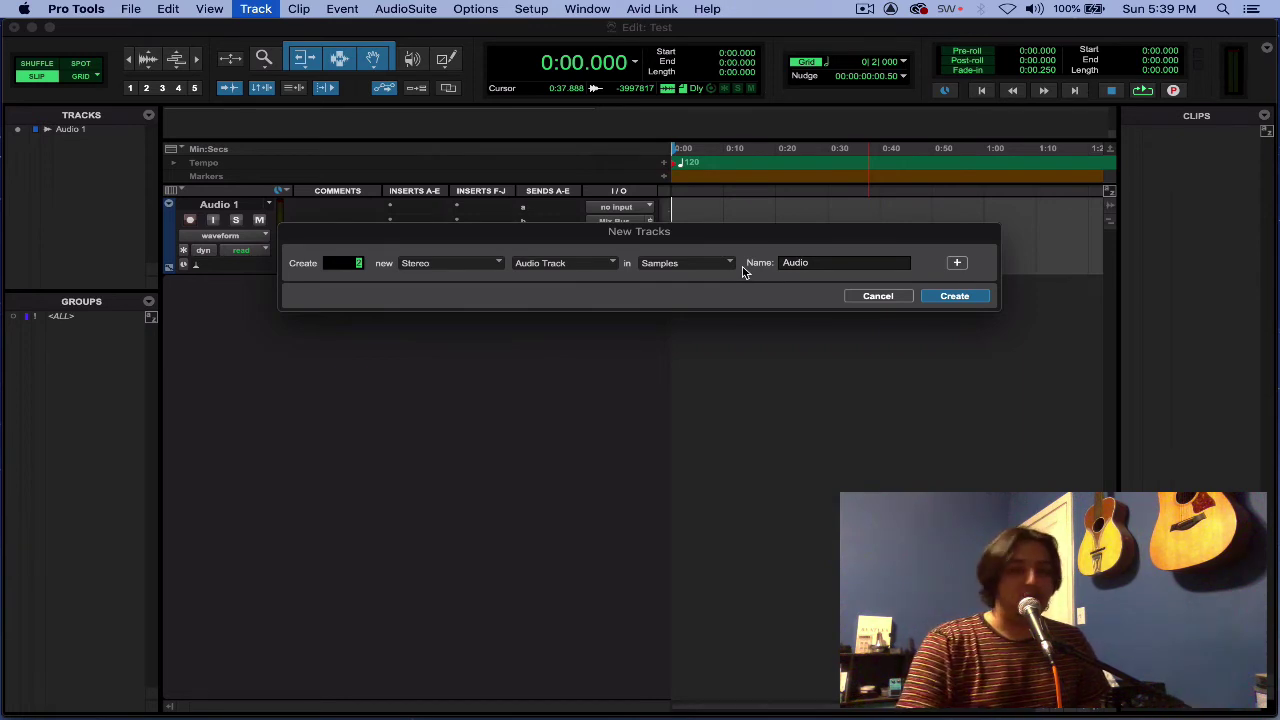
# Step: Set the first row to create 2 mono audio tracks
pyautogui.write('2')
pyautogui.press('super+Left')
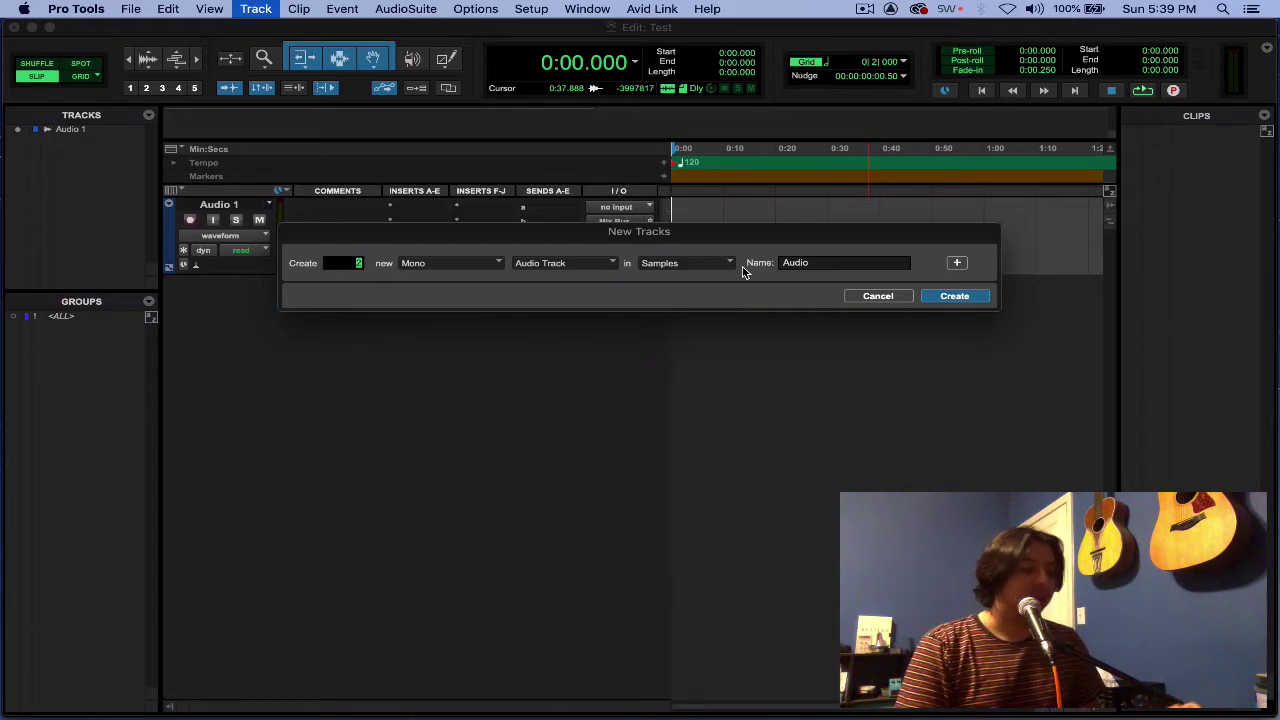
# Step: Add a second row that creates 3 stereo instrument tracks
pyautogui.press('super+Down')
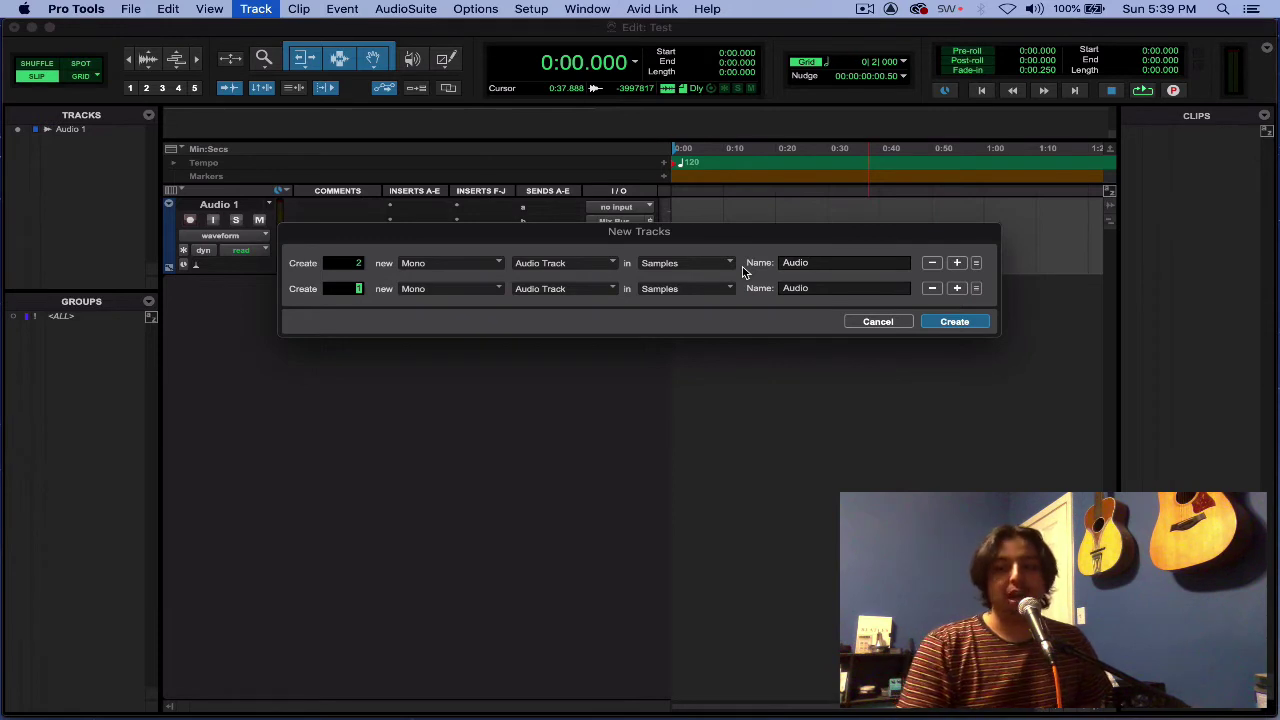
pyautogui.write('3')
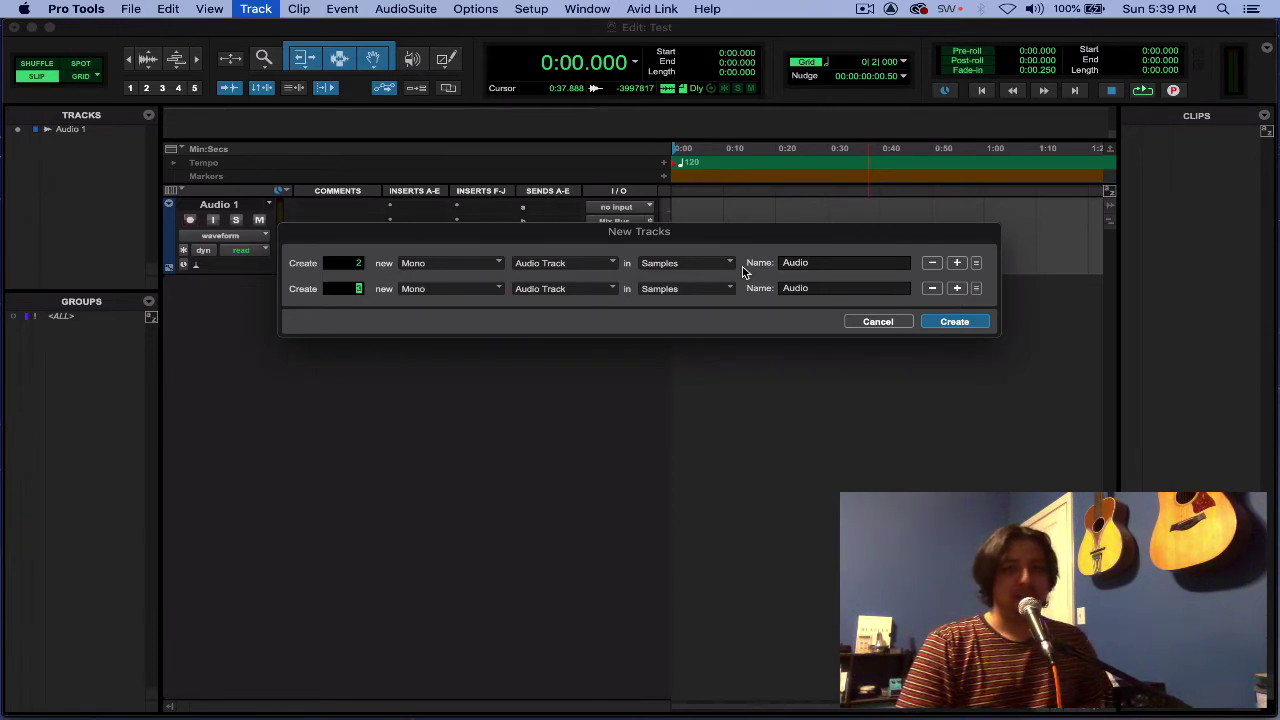
pyautogui.press('super+Down')
pyautogui.press('super+Down')
pyautogui.press('super+Up')
pyautogui.press('super+Up')
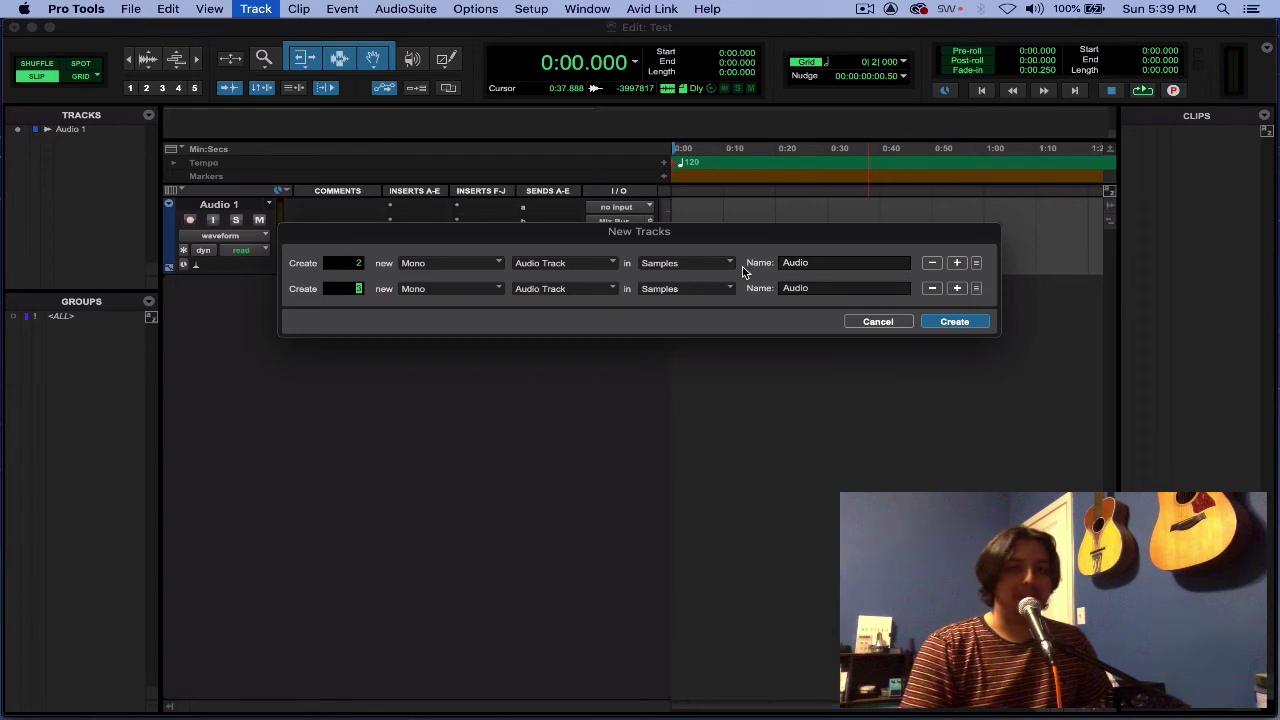
pyautogui.press('super+Down')
pyautogui.press('super+Down')
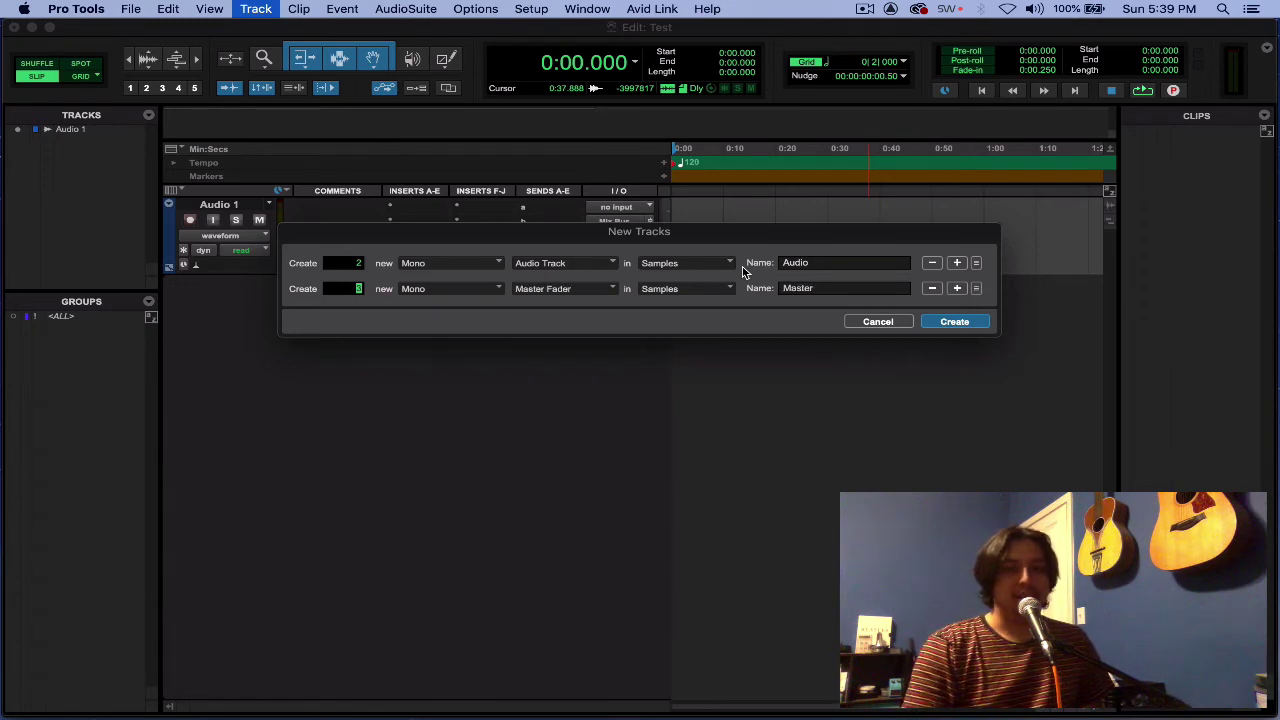
pyautogui.press('super+Down')
pyautogui.press('super+Down')
pyautogui.press('super+Down')
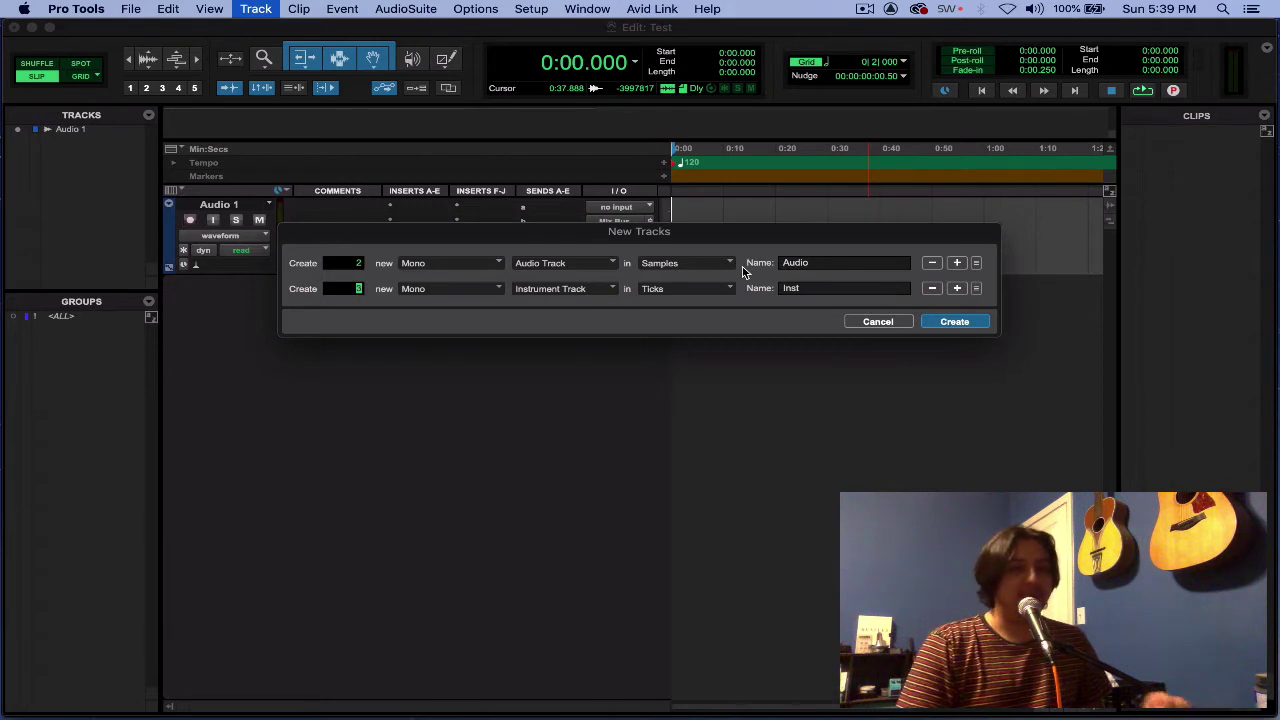
pyautogui.press('super+Right')
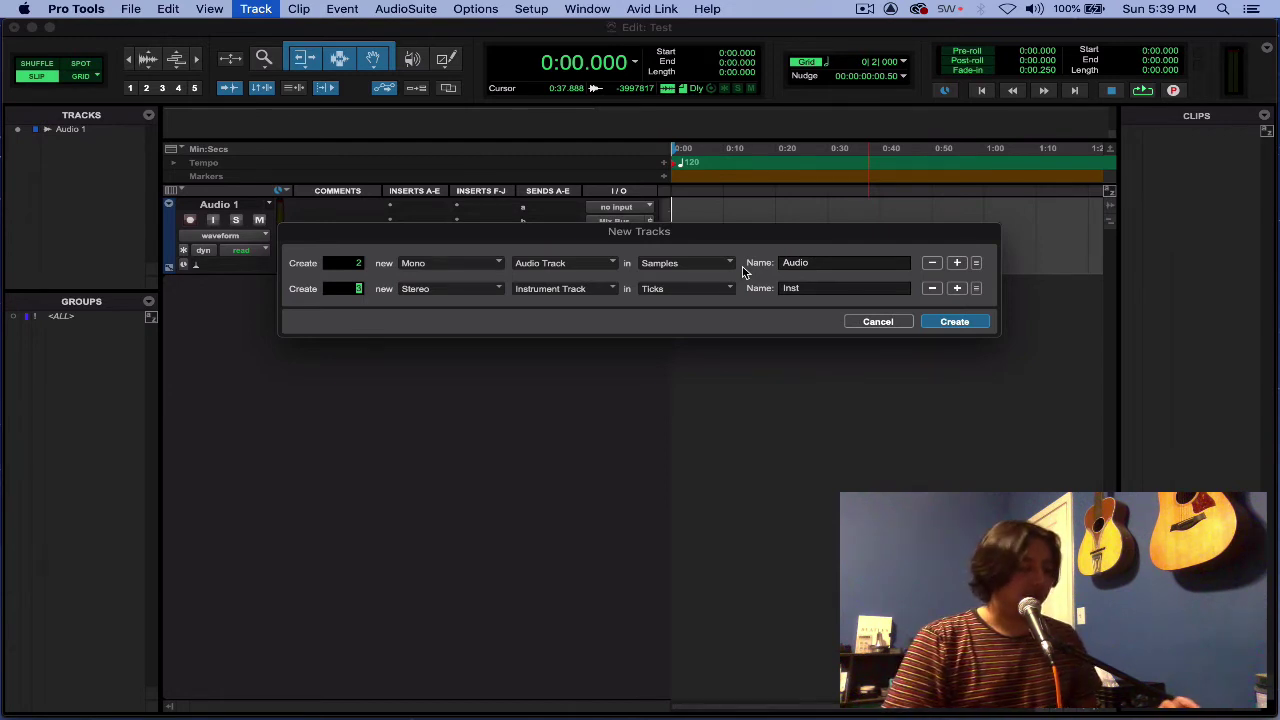
# Step: Add a row for one stereo Aux Input and another row for one stereo Master Fader
pyautogui.press('super+shift+Down')
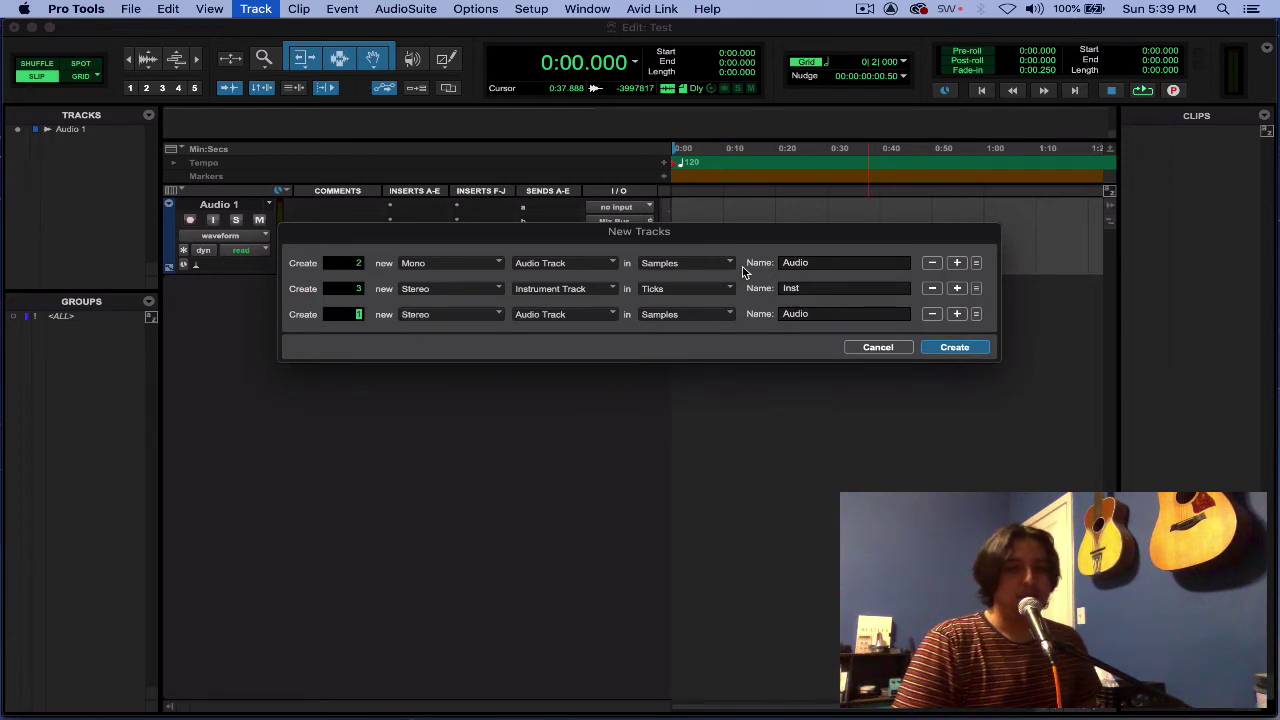
pyautogui.press('super+Down')
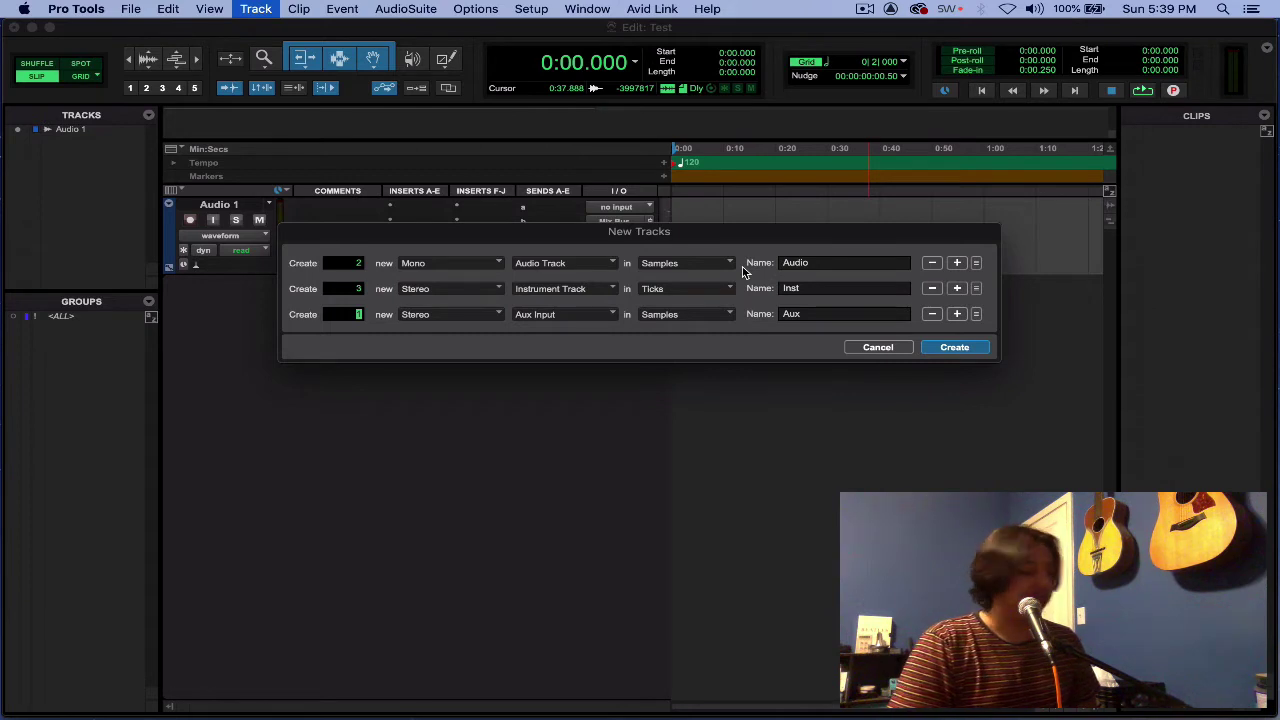
pyautogui.press('super+shift+Down')
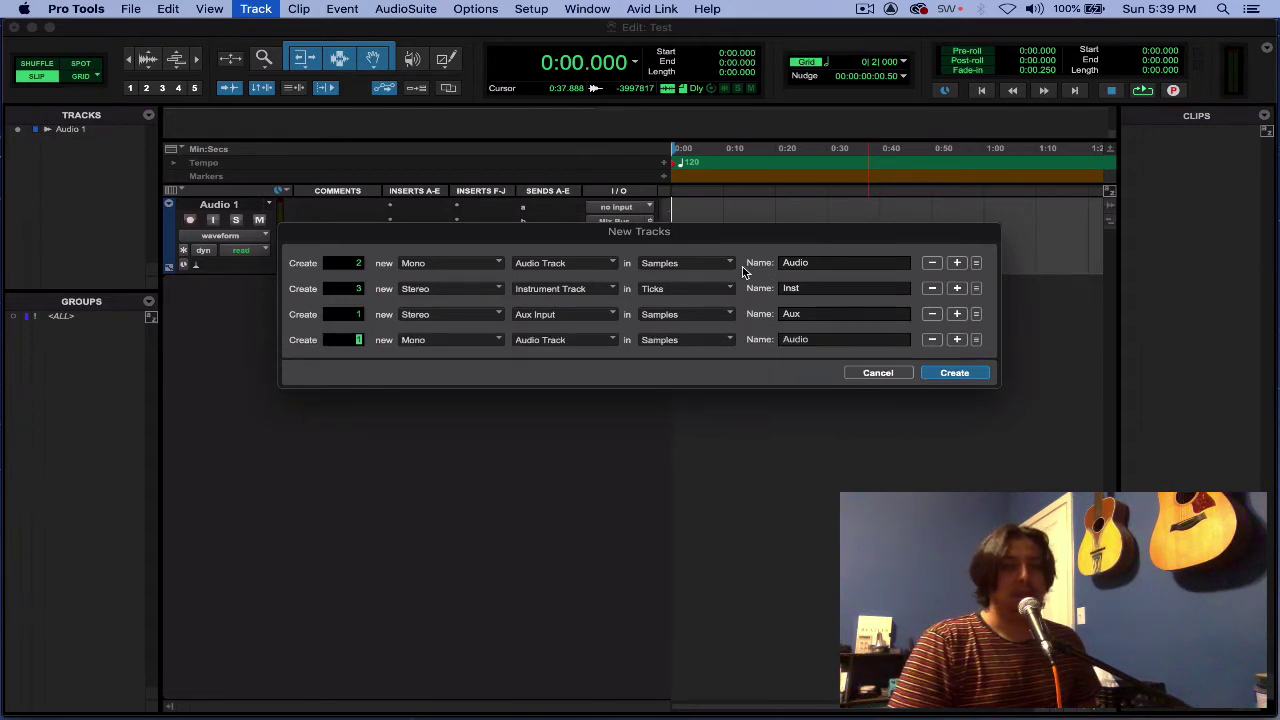
pyautogui.press('super+Down')
pyautogui.press('super+Down')
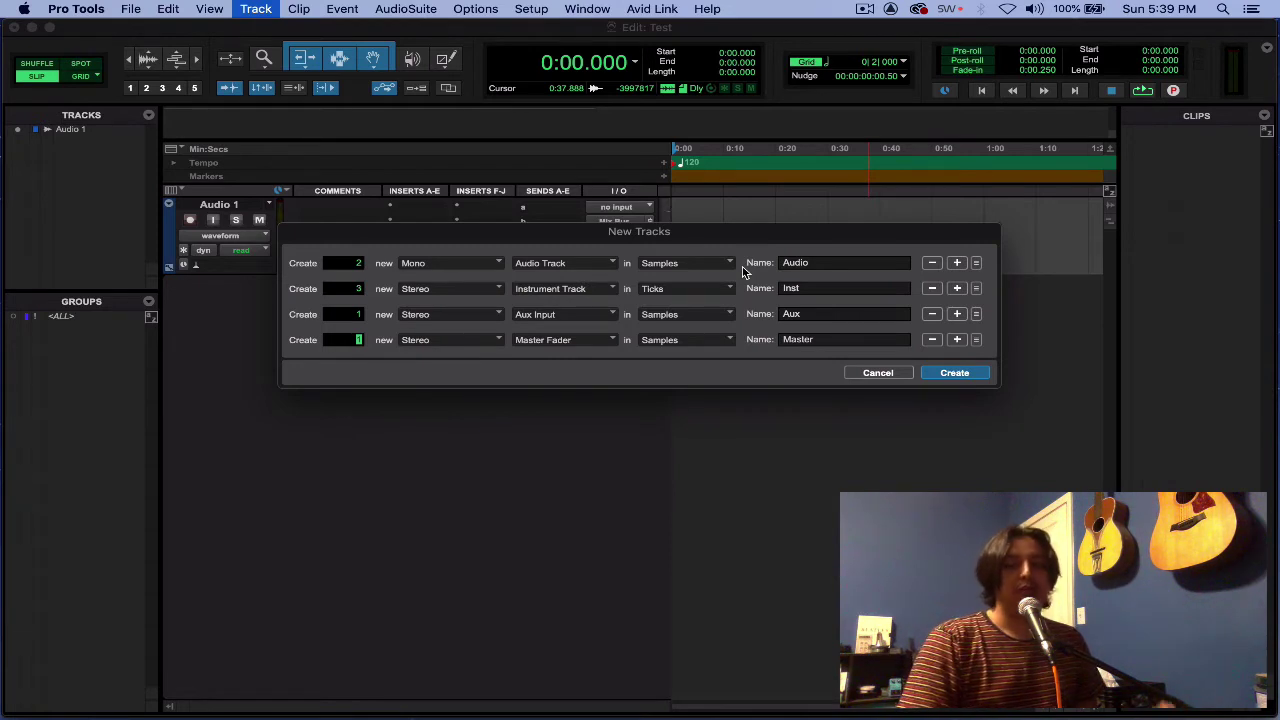
# Step: Name the audio row Vox, the instrument row Synth and the Aux Input row Reverb, and create all the tracks
pyautogui.doubleClick(810, 258)
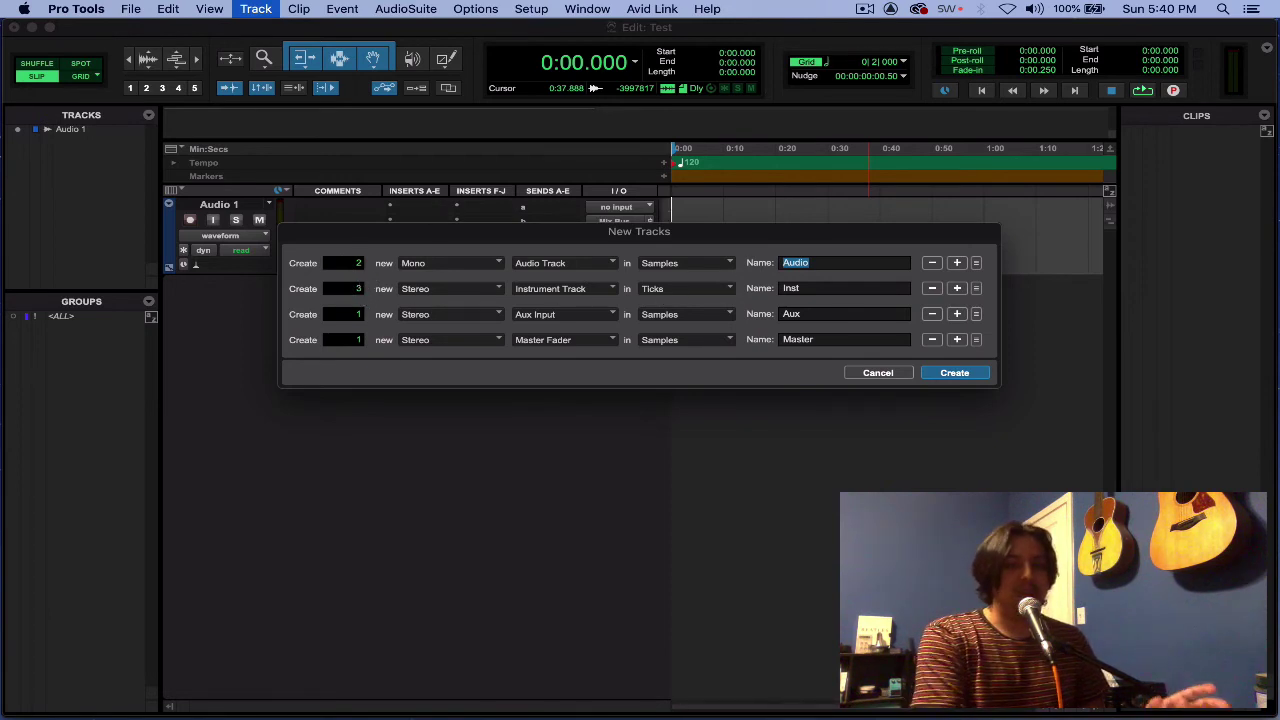
pyautogui.press('BackSpace')
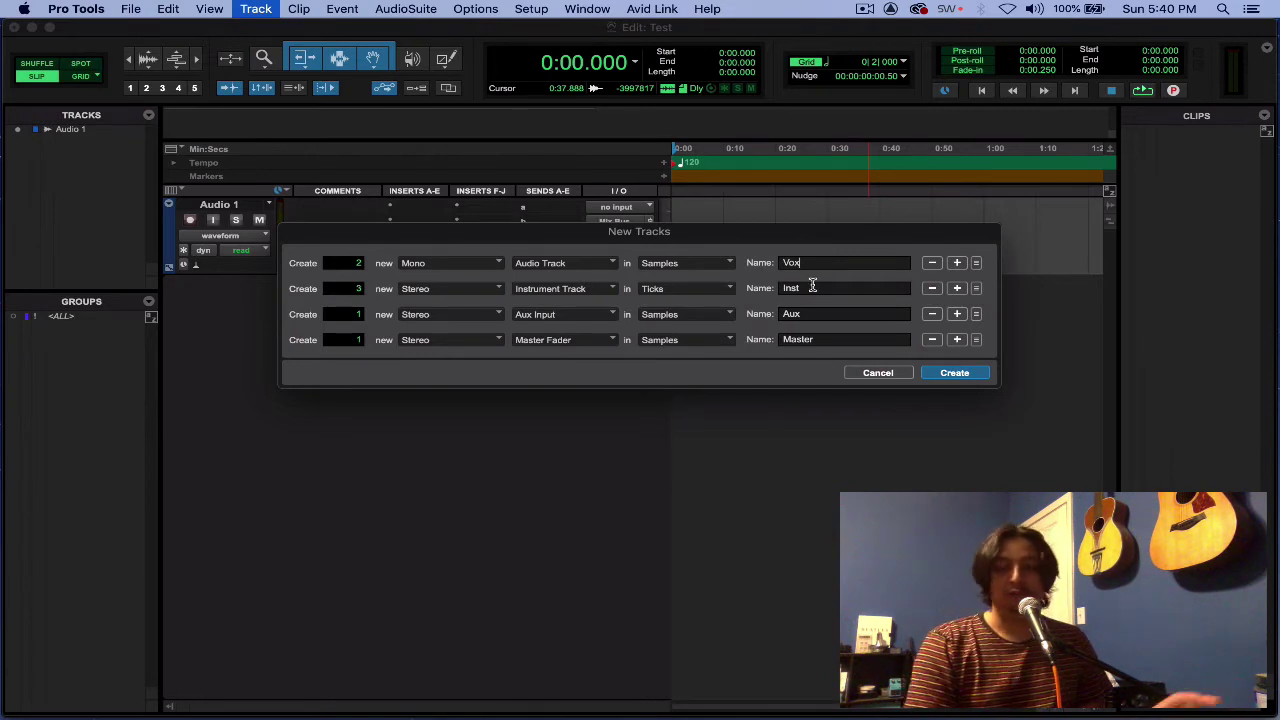
pyautogui.press('BackSpace')
pyautogui.press('BackSpace')
pyautogui.press('BackSpace')
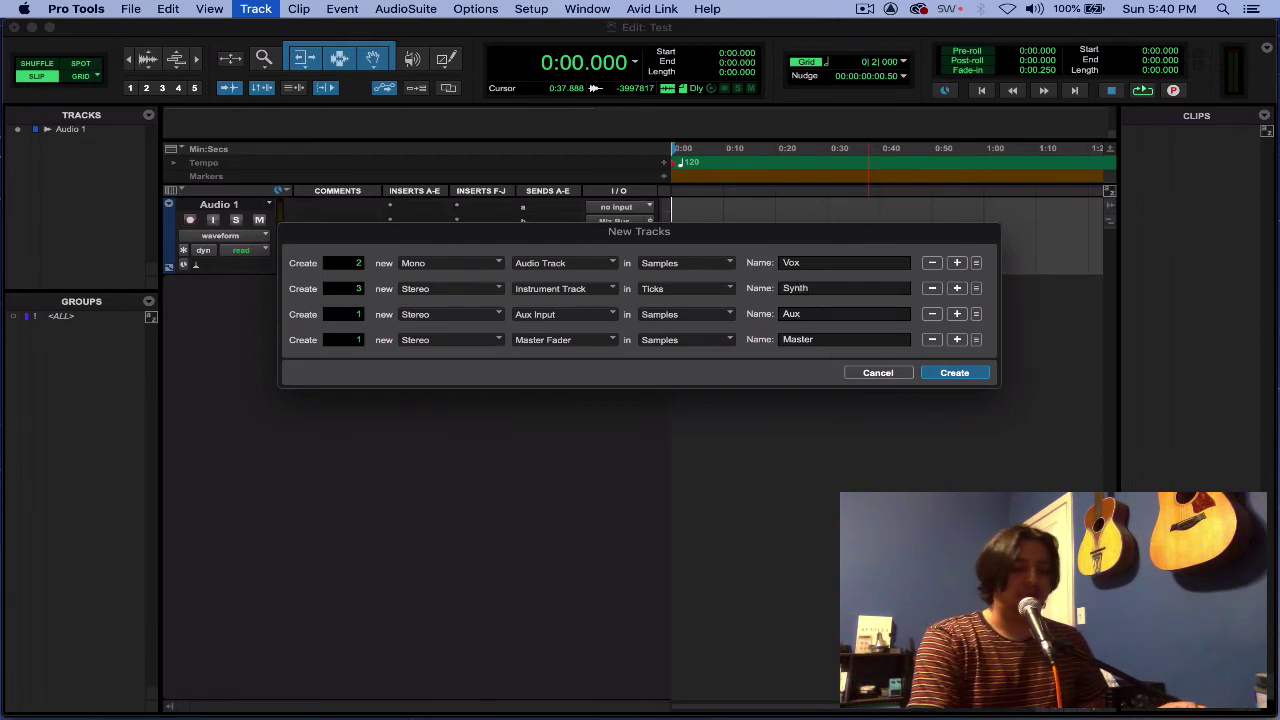
pyautogui.write('Reve')
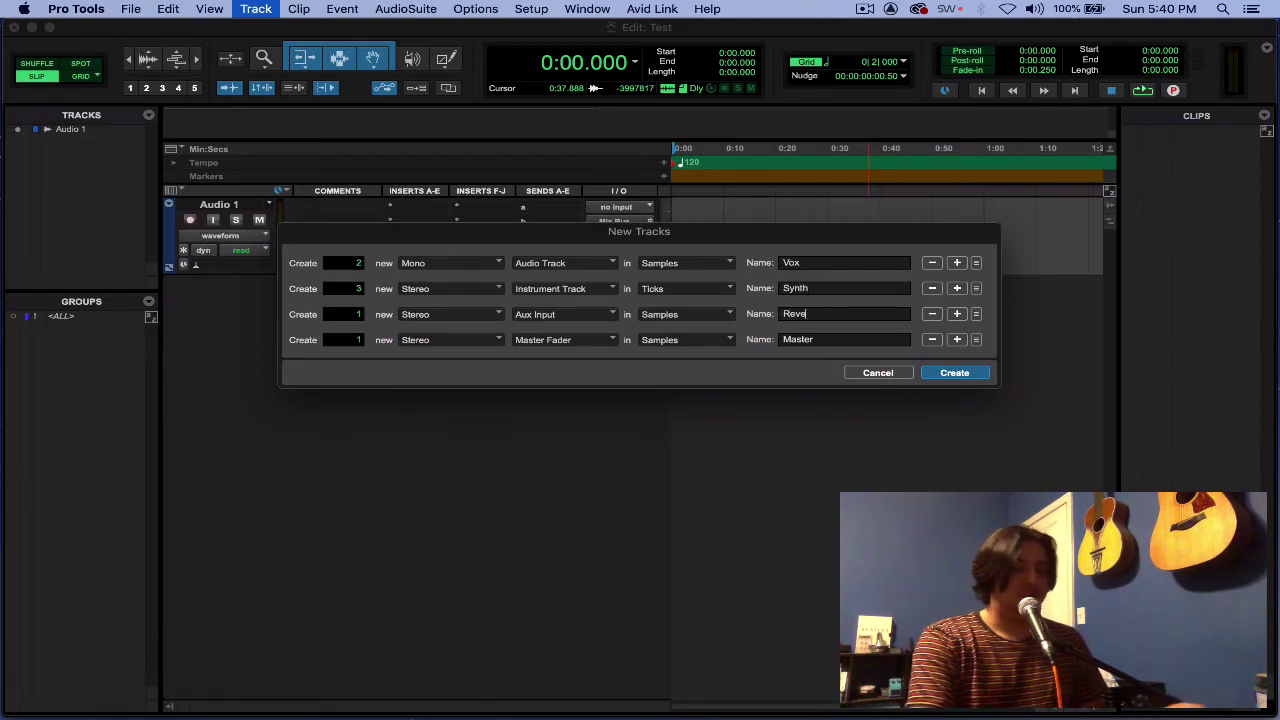
pyautogui.write('rb')
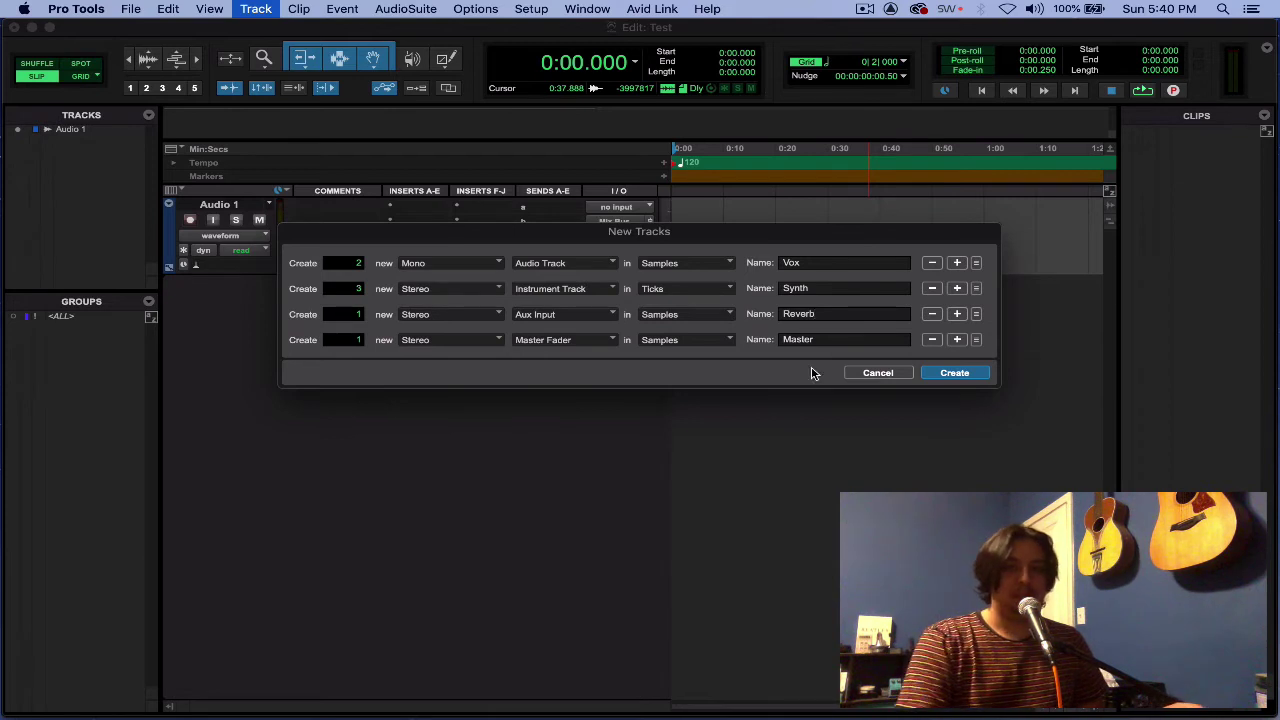
pyautogui.click(953, 373)
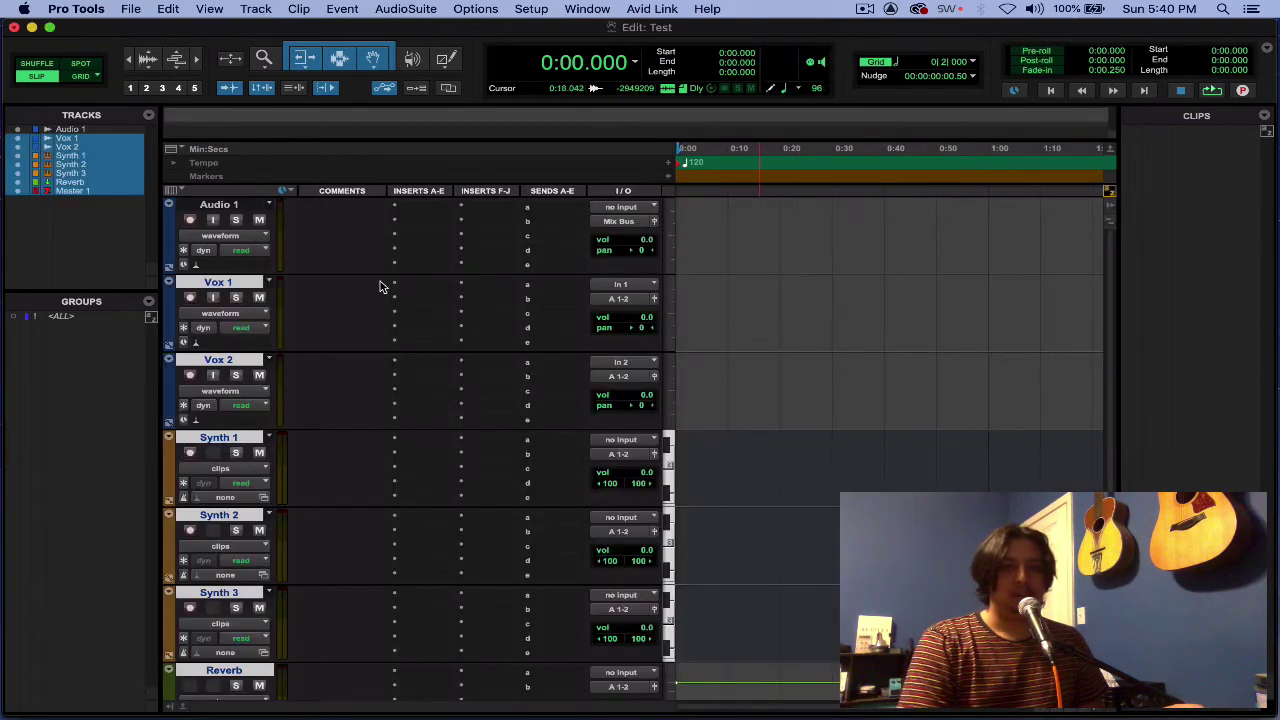
# Step: Rename the Vox 2 track to Bass
pyautogui.scroll(-1, 248, 283)
pyautogui.scroll(3, 240, 290)
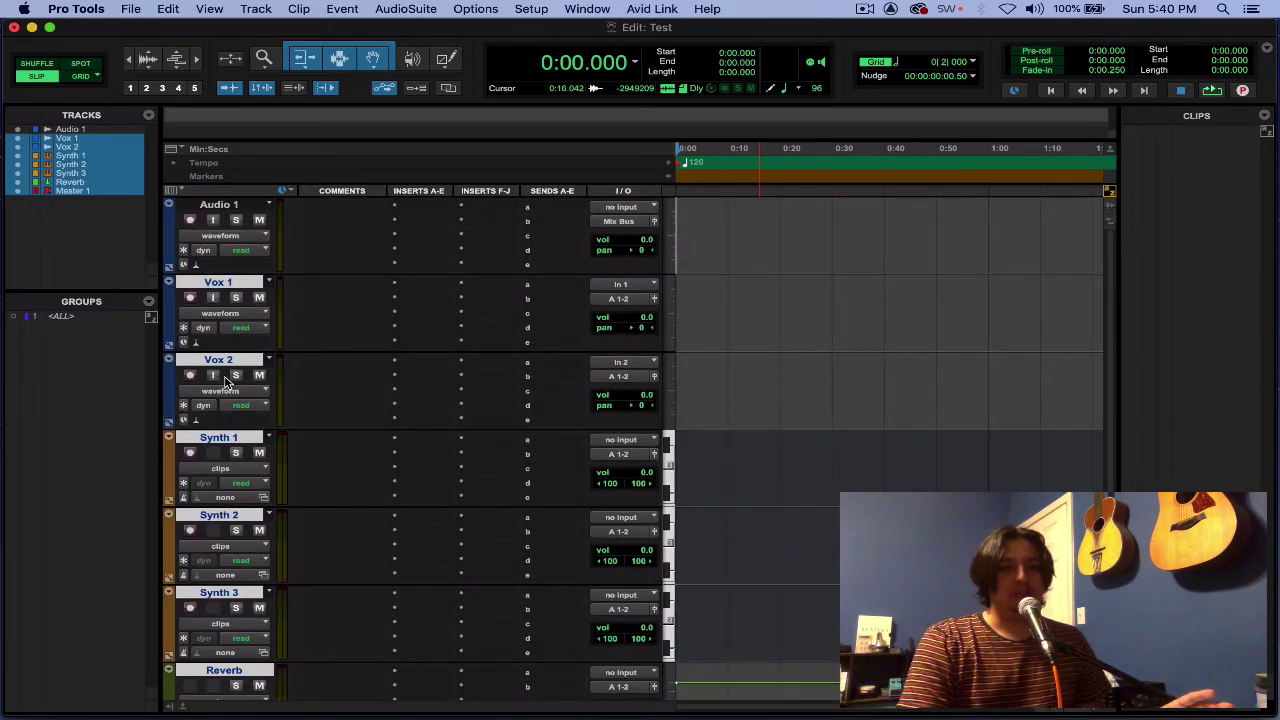
pyautogui.scroll(-1, 224, 388)
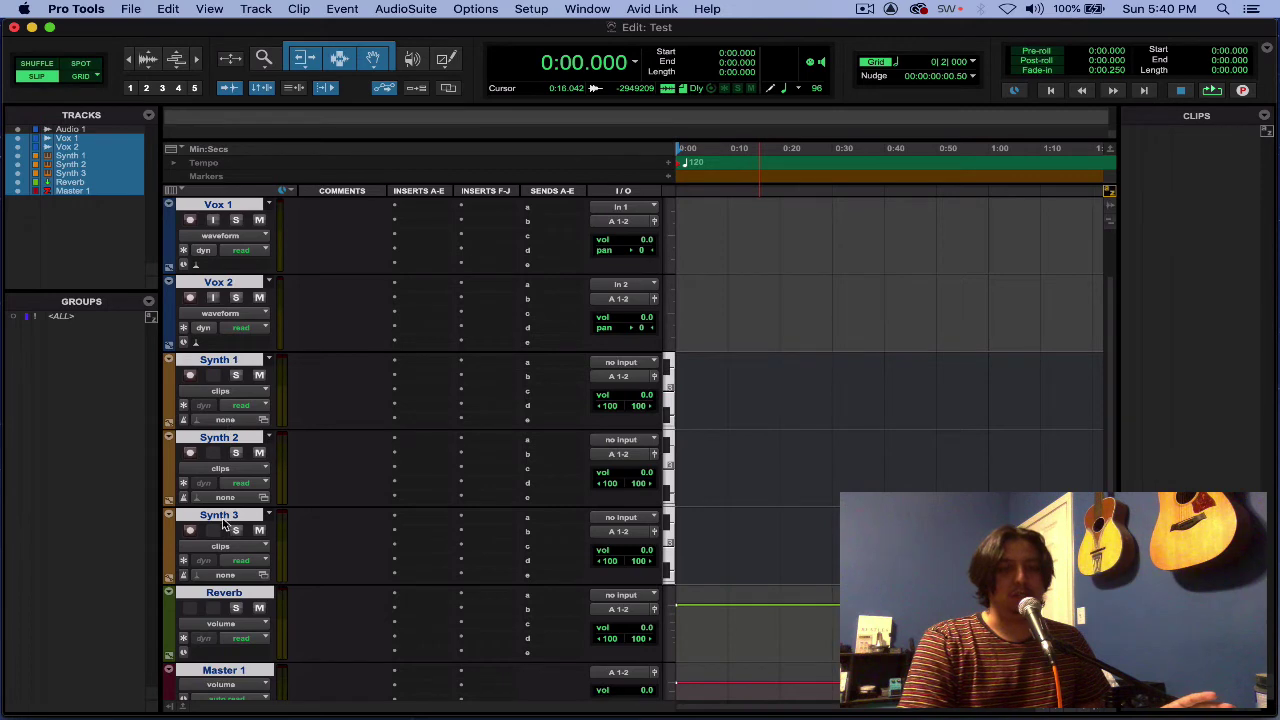
pyautogui.scroll(-2, 224, 523)
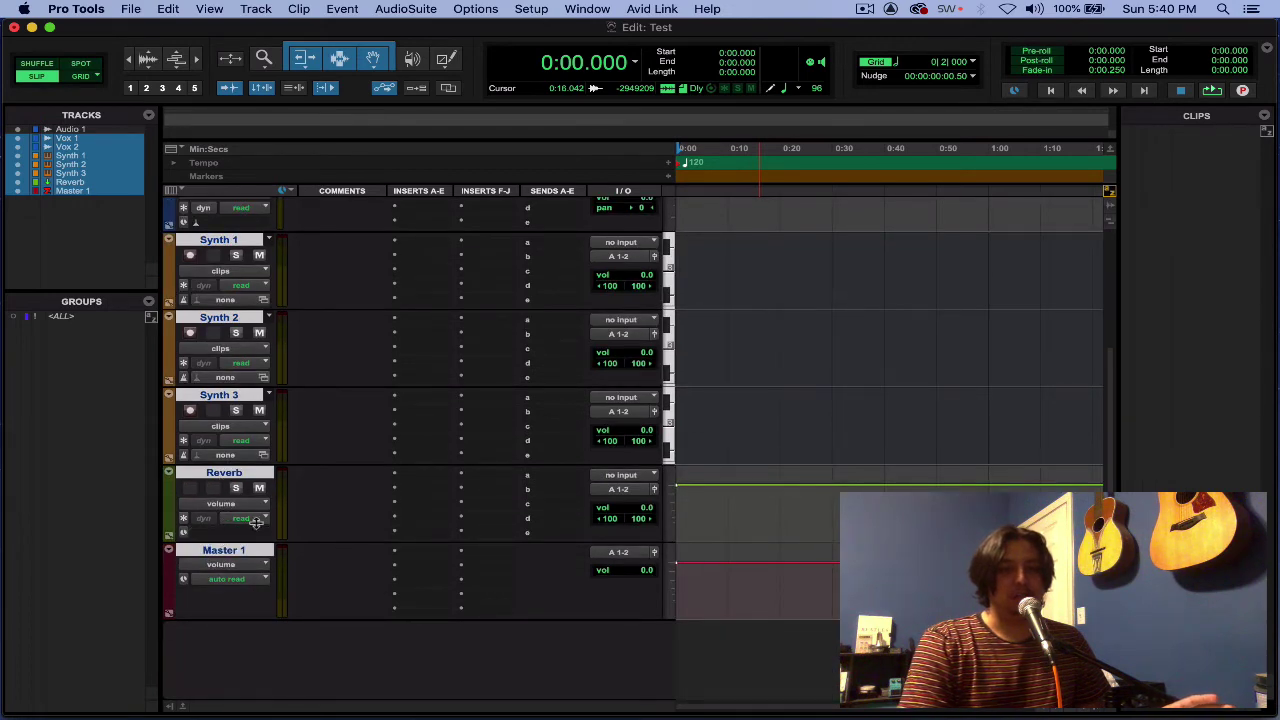
pyautogui.scroll(3, 288, 501)
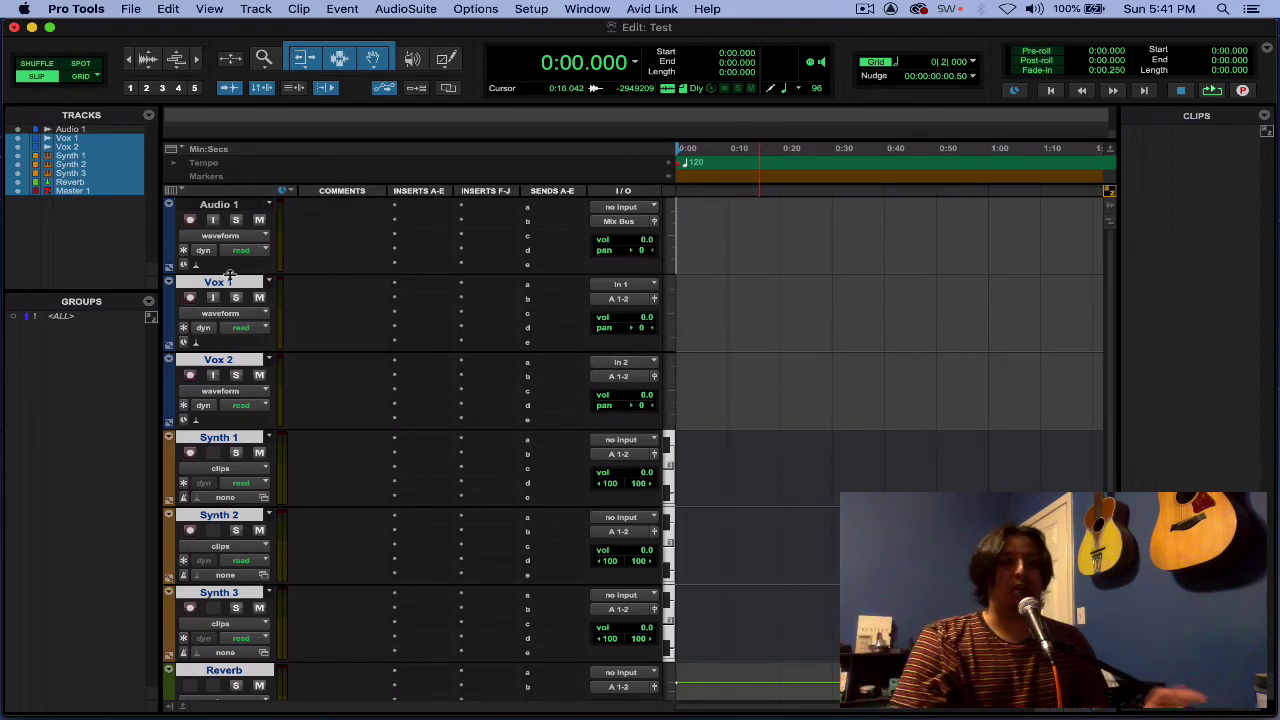
pyautogui.doubleClick(226, 360)
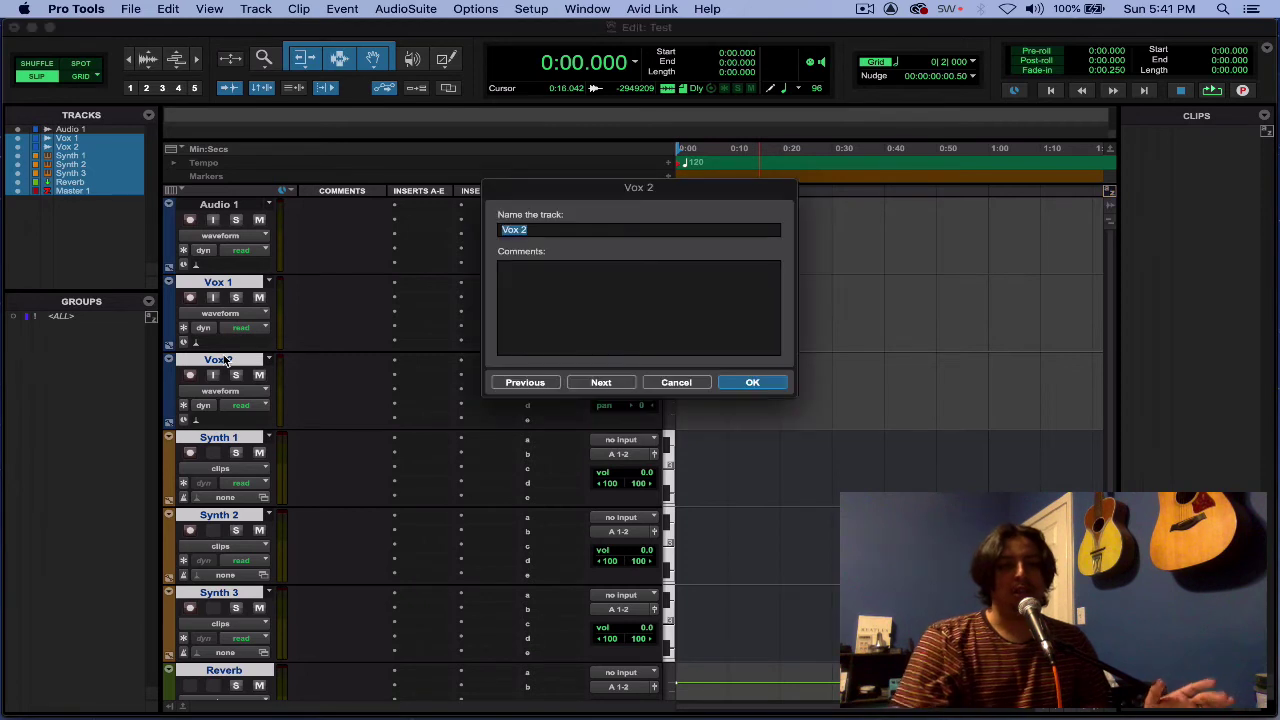
pyautogui.press('BackSpace')
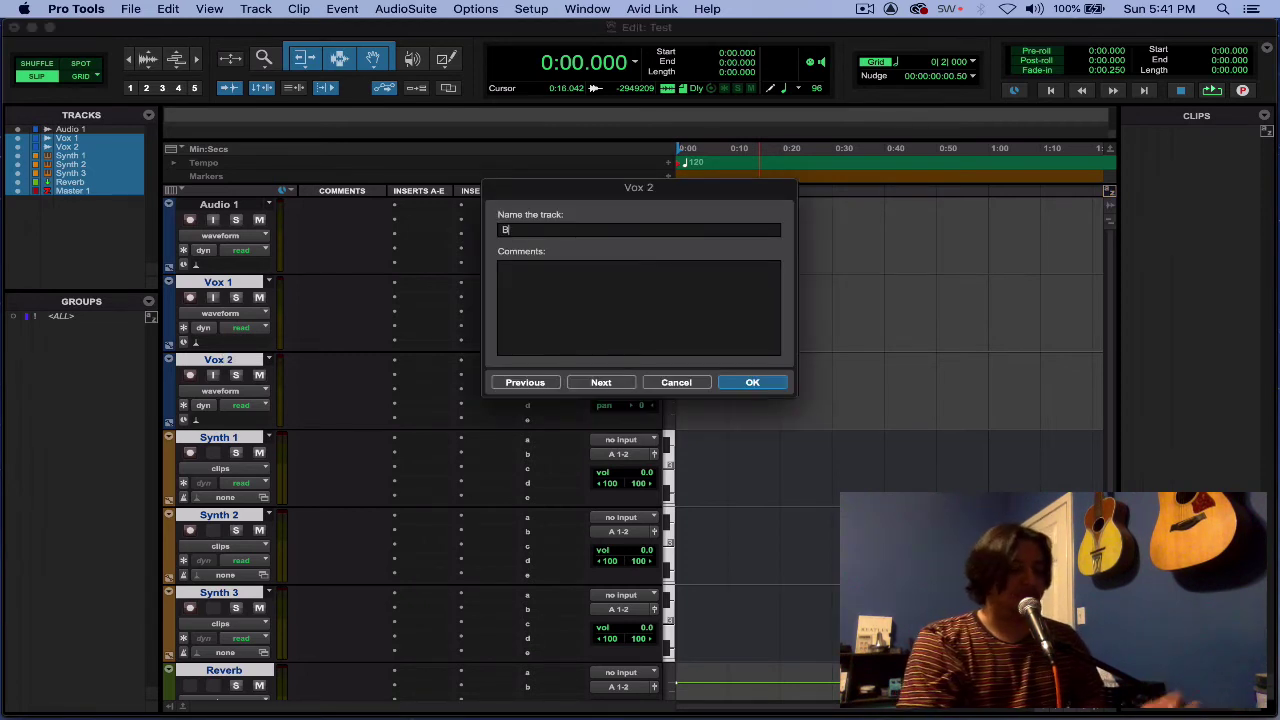
pyautogui.press('Return')
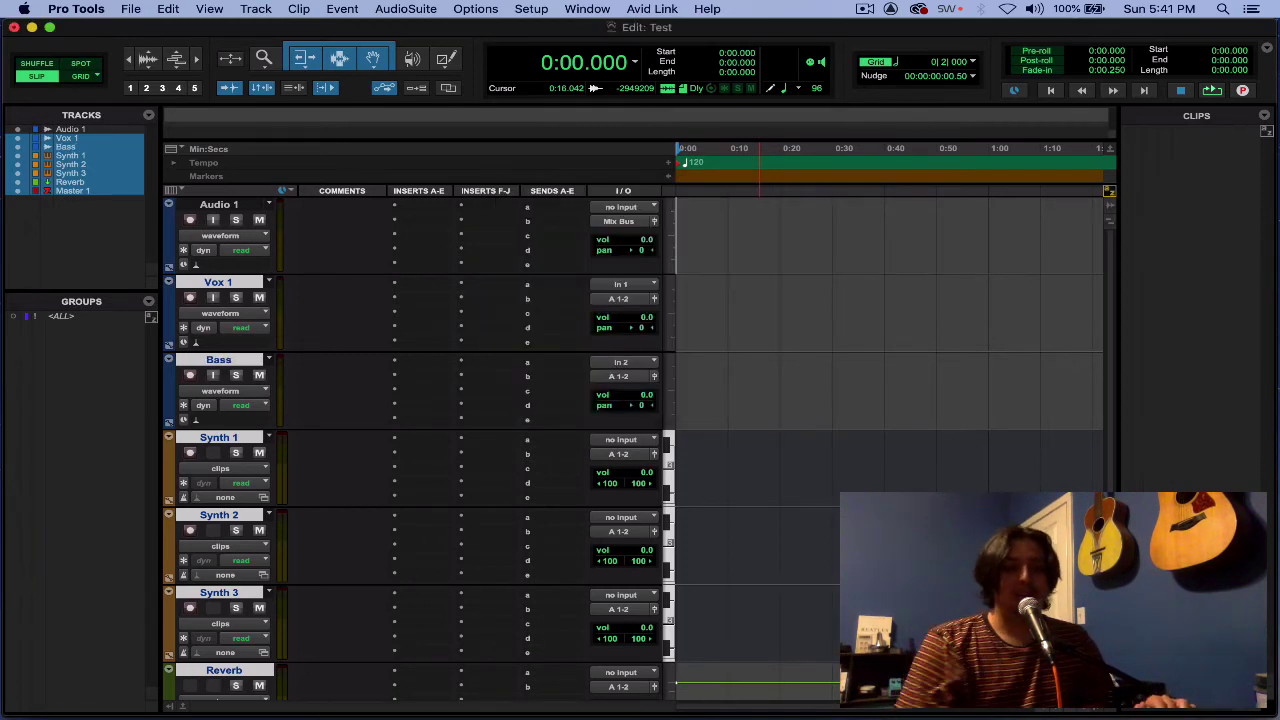
# Step: Try setting up two new mono audio track rows, one named Vox and the other named Bass
pyautogui.press('super+shift+n')
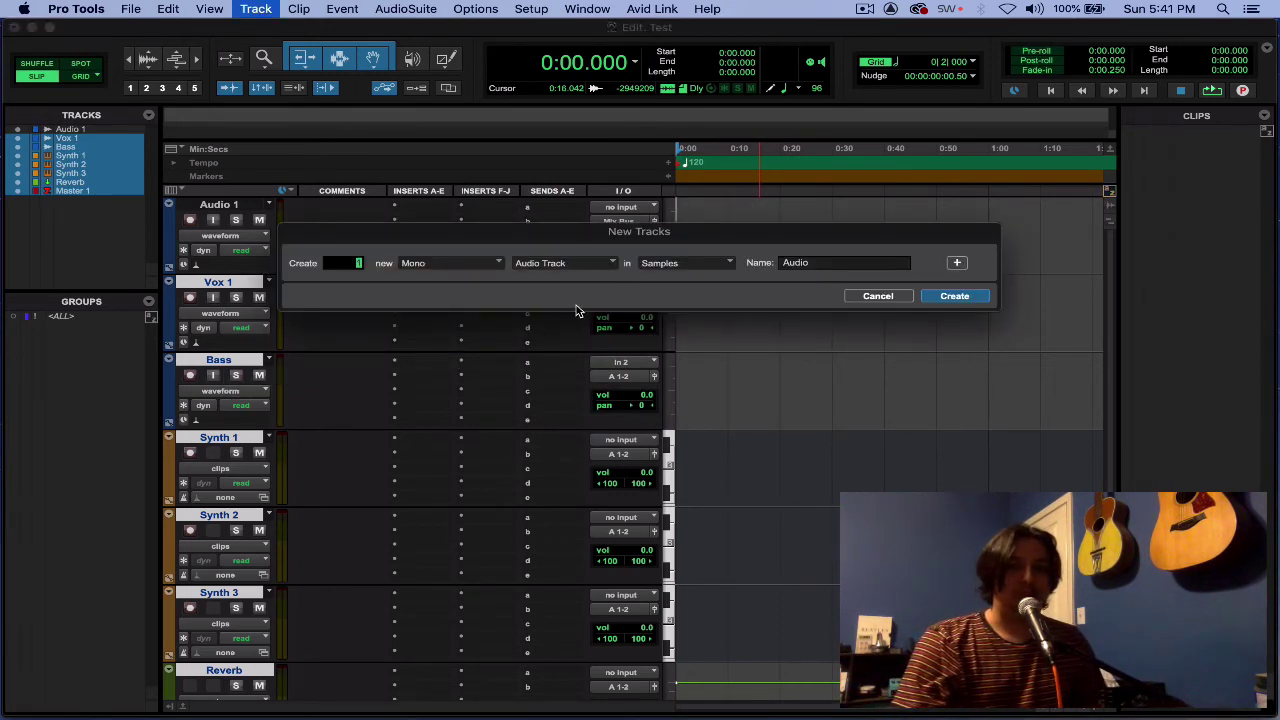
pyautogui.doubleClick(810, 262)
pyautogui.write('V')
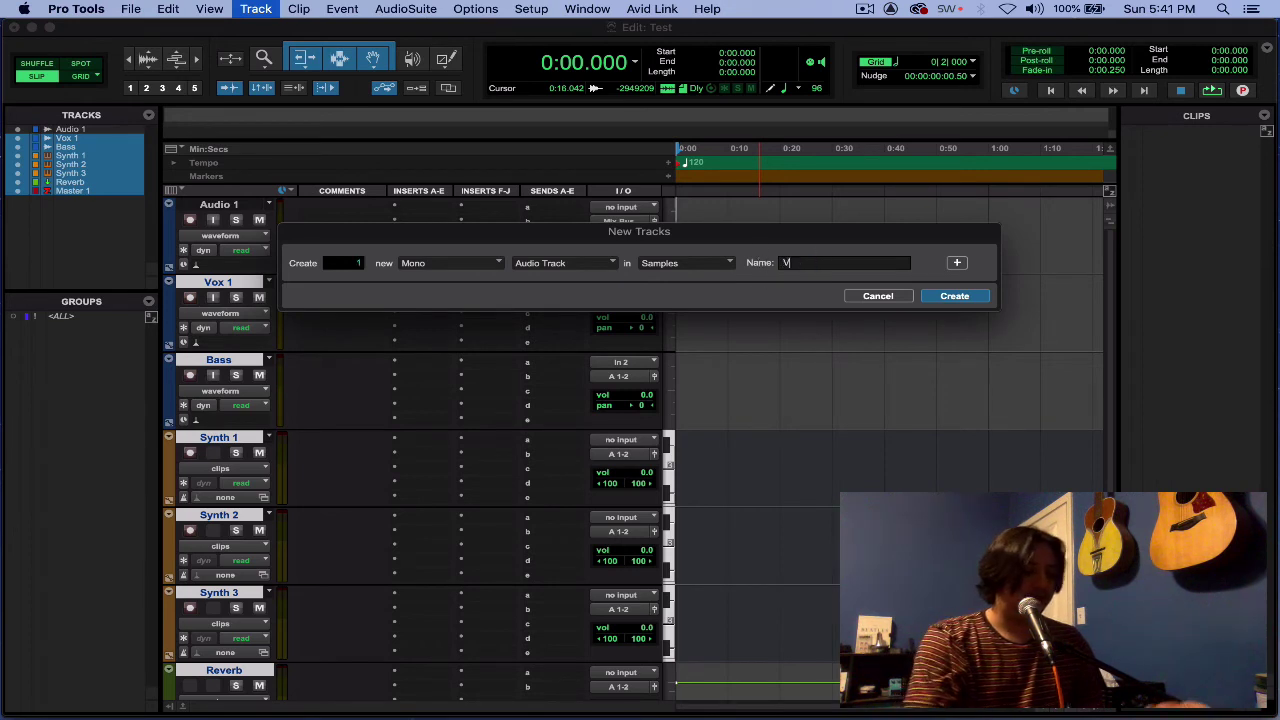
pyautogui.write('ox')
pyautogui.press('super+shift+equal')
pyautogui.write('Bass')
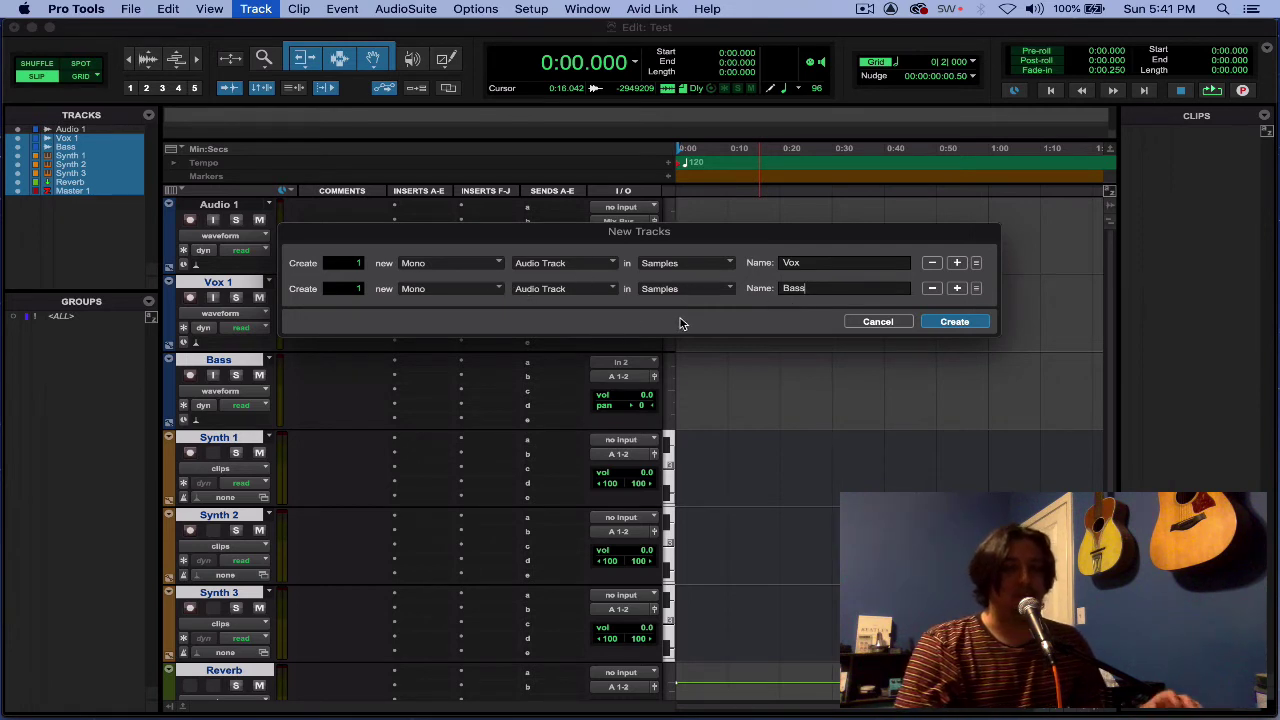
# Step: Try replacing the Bass row with one for 5 mono audio tracks, clear its name, and discard the new tracks setup
pyautogui.press('super+shift+minus')
pyautogui.press('super+shift+equal')
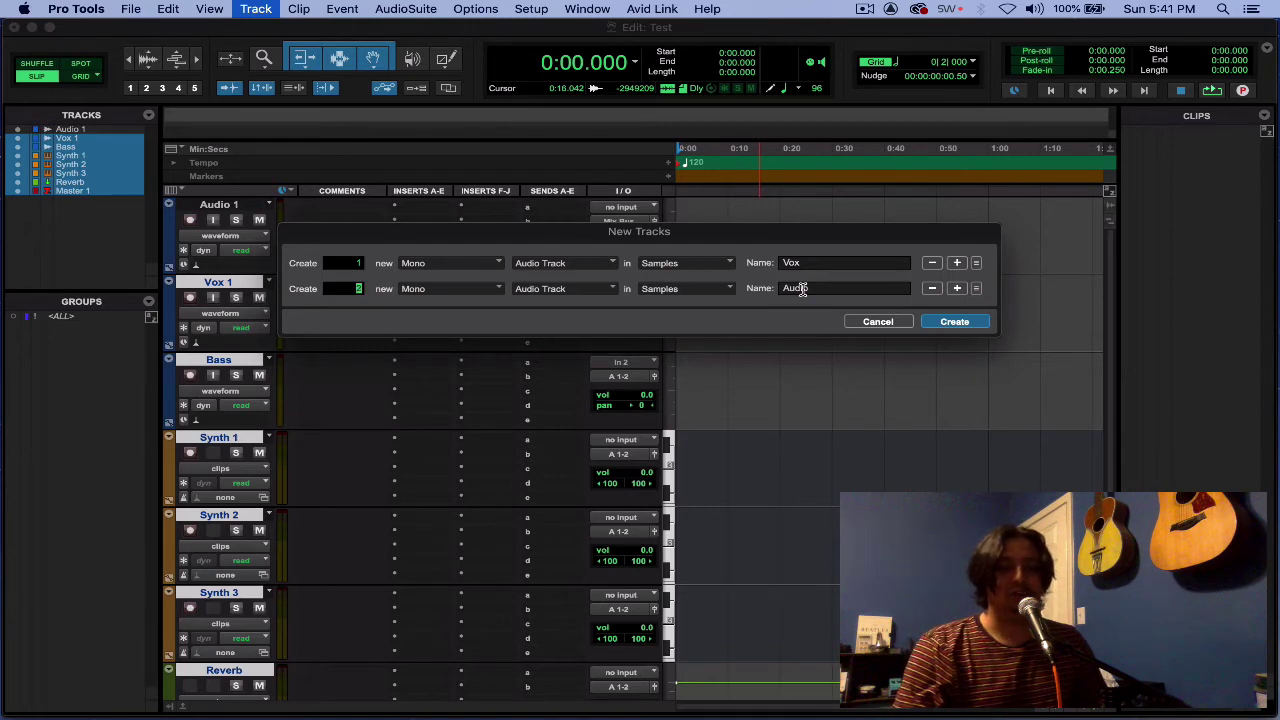
pyautogui.write('5')
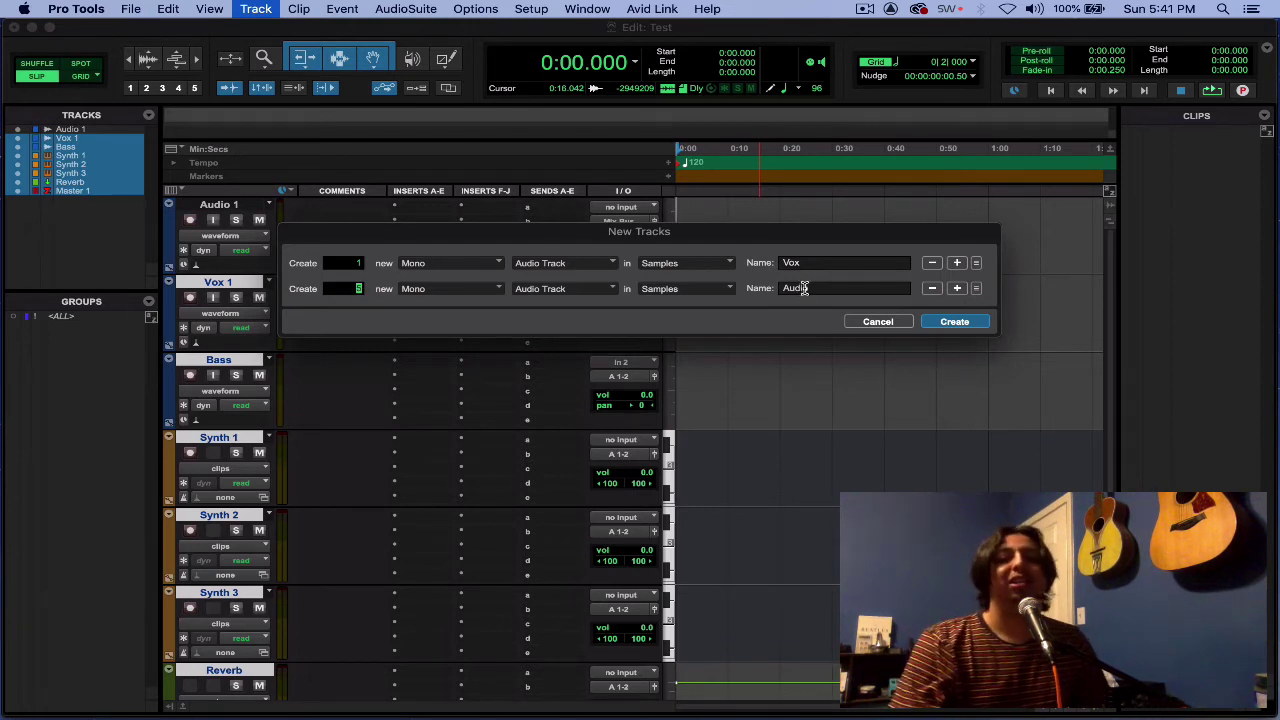
pyautogui.click(813, 288)
pyautogui.press('BackSpace')
pyautogui.press('BackSpace')
pyautogui.press('BackSpace')
pyautogui.press('BackSpace')
pyautogui.press('BackSpace')
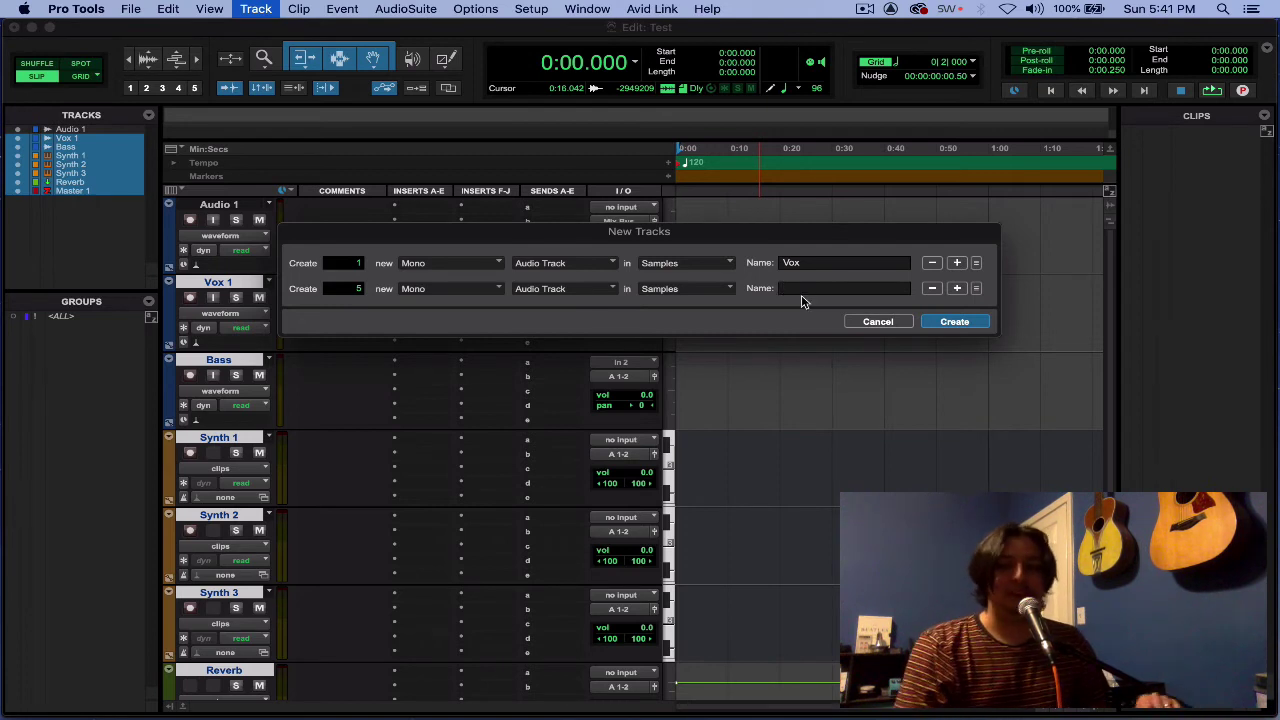
pyautogui.click(879, 322)
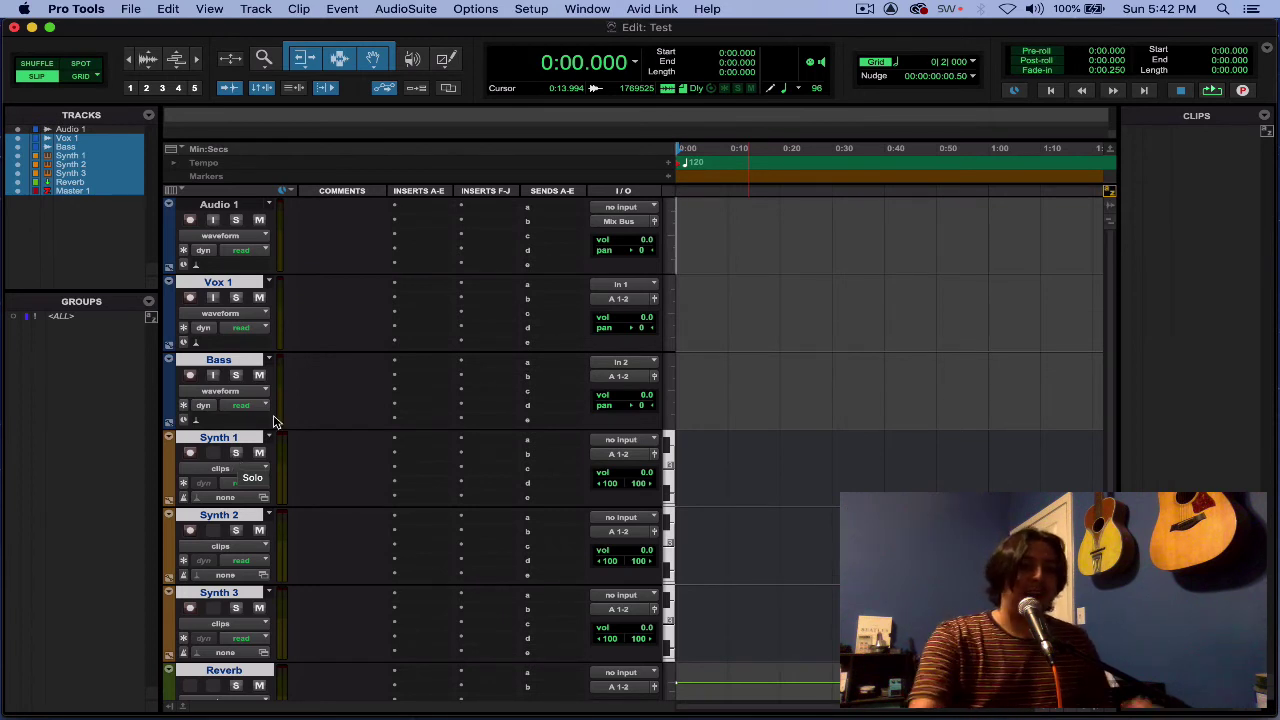
# Step: Rename the Synth 1 track to Drums
pyautogui.doubleClick(215, 282)
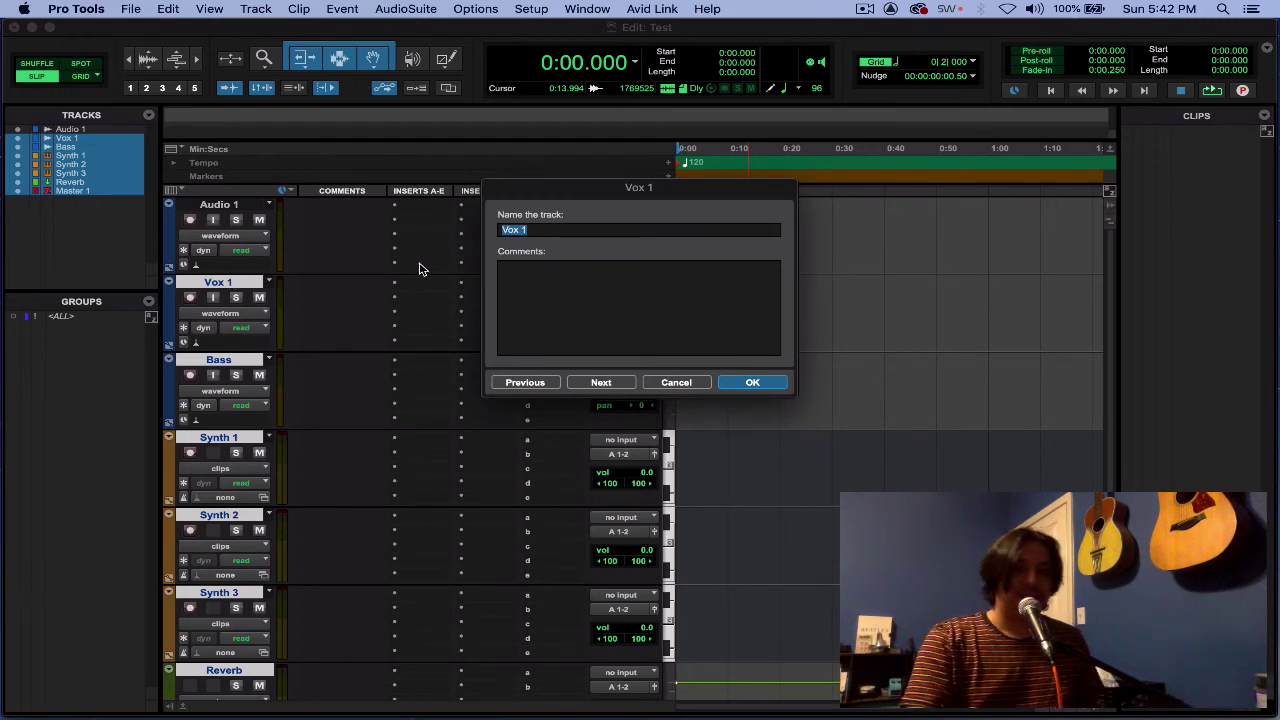
pyautogui.press('super+Right')
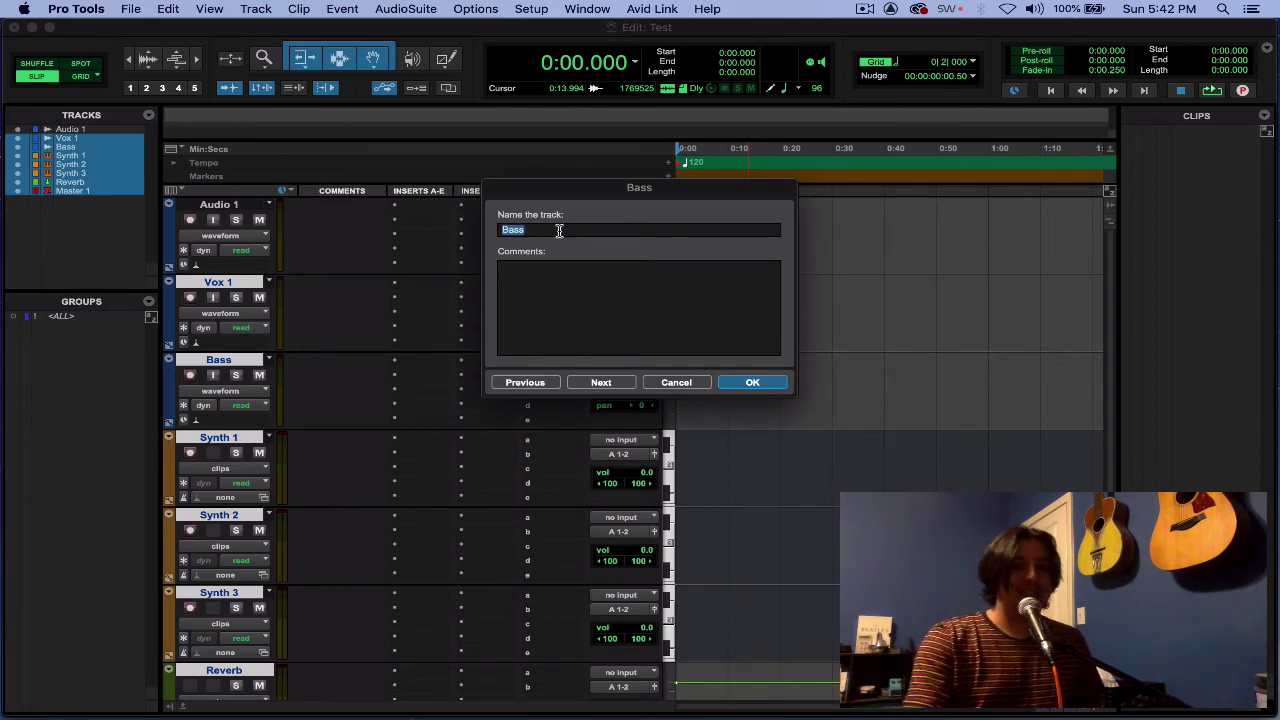
pyautogui.press('super+Right')
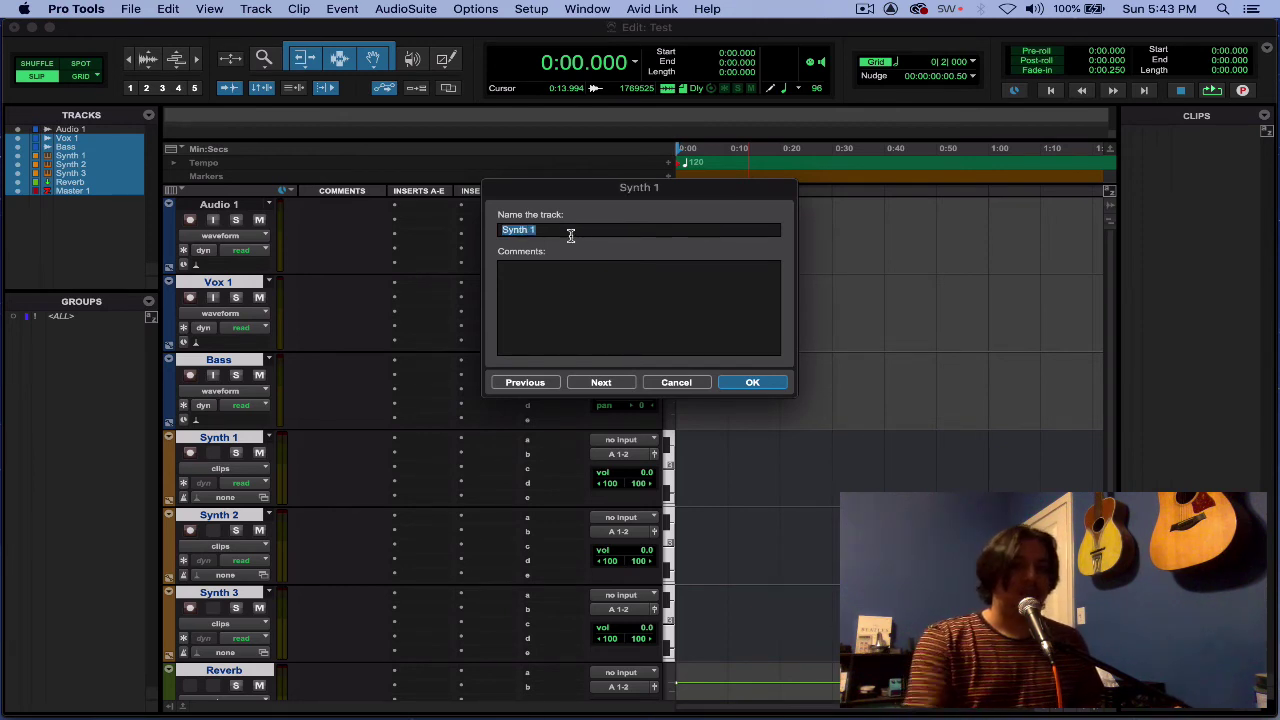
pyautogui.write('Drums')
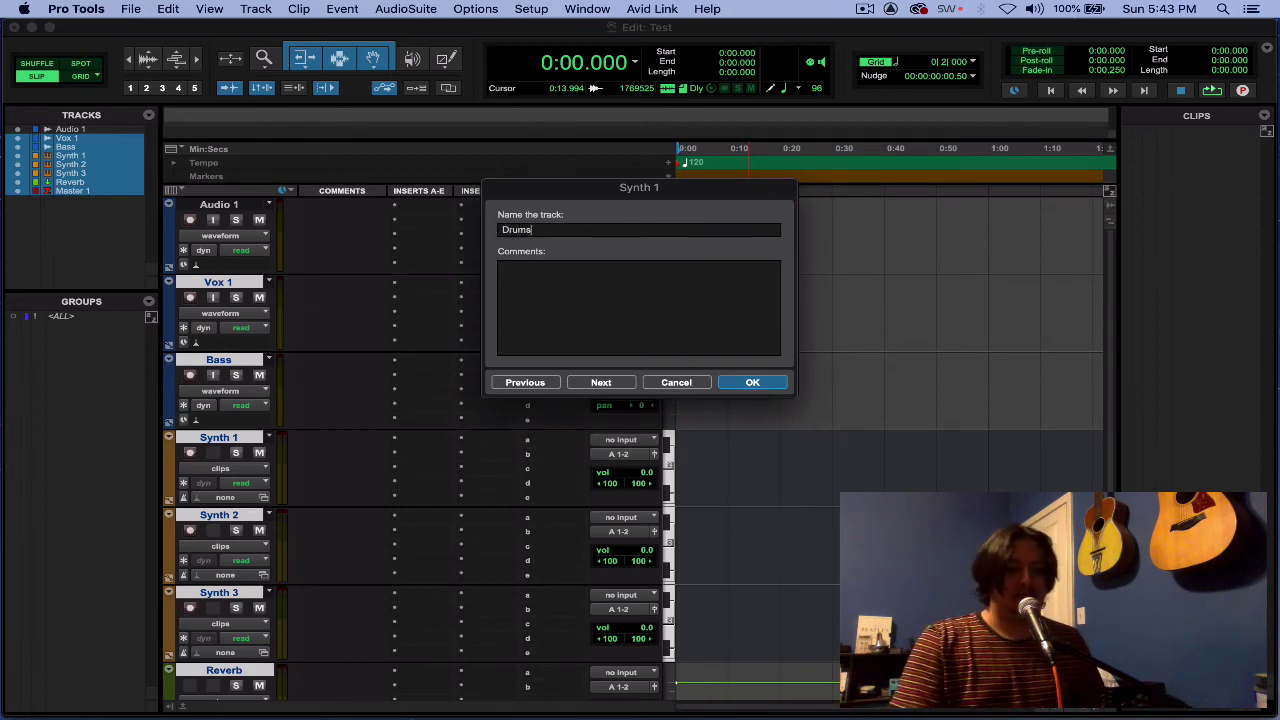
pyautogui.press('super+Right')
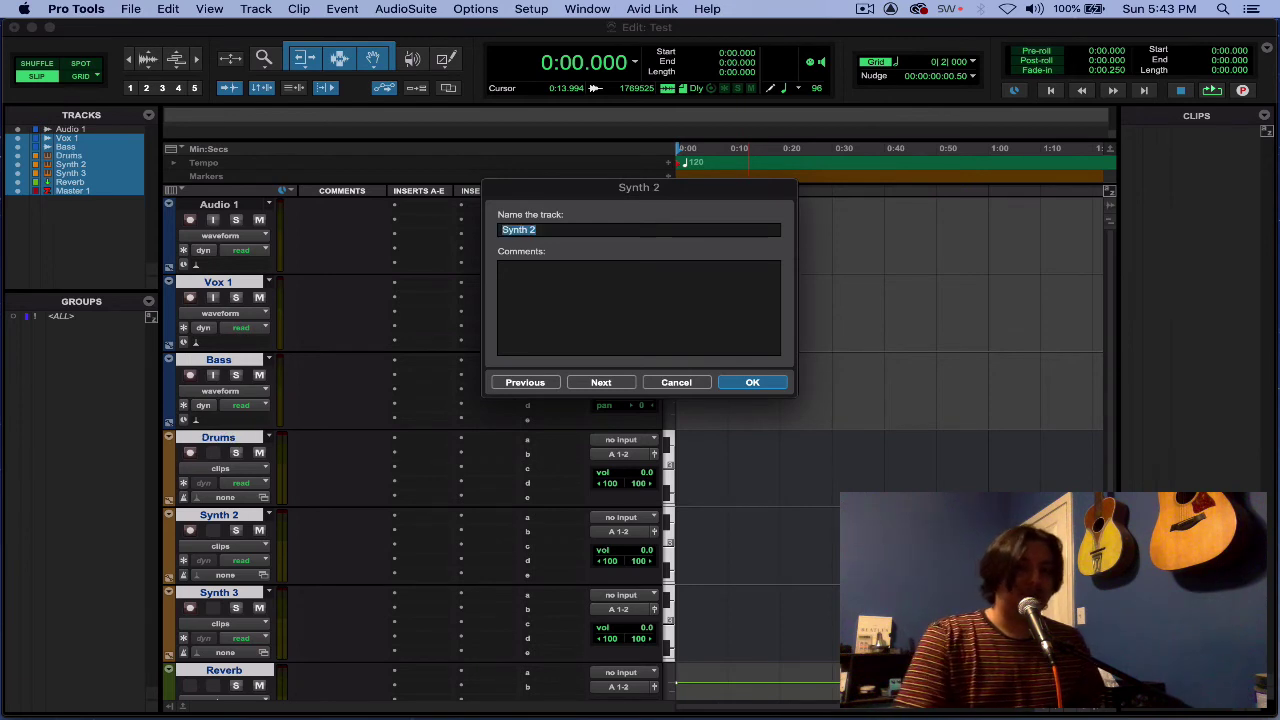
# Step: Rename the Synth 2 track to Synth 1 and the Synth 3 track to Lead
pyautogui.write('Synth 1')
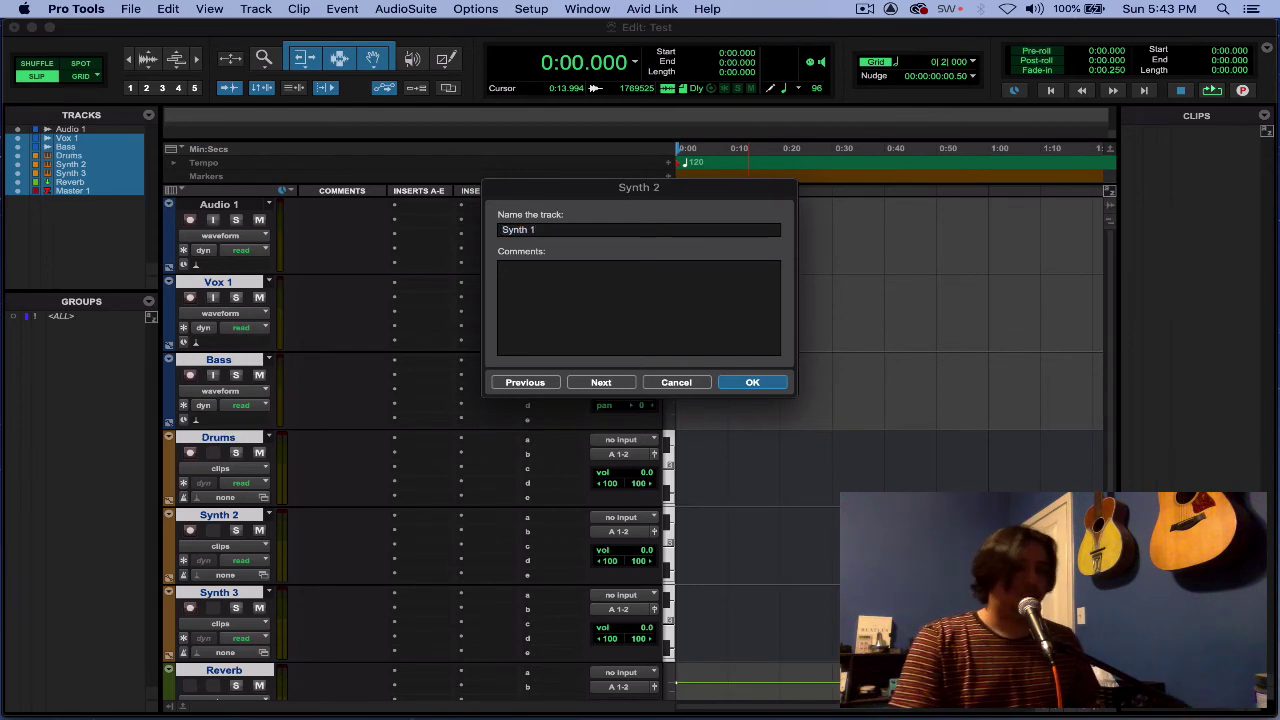
pyautogui.press('super+Right')
pyautogui.write('K')
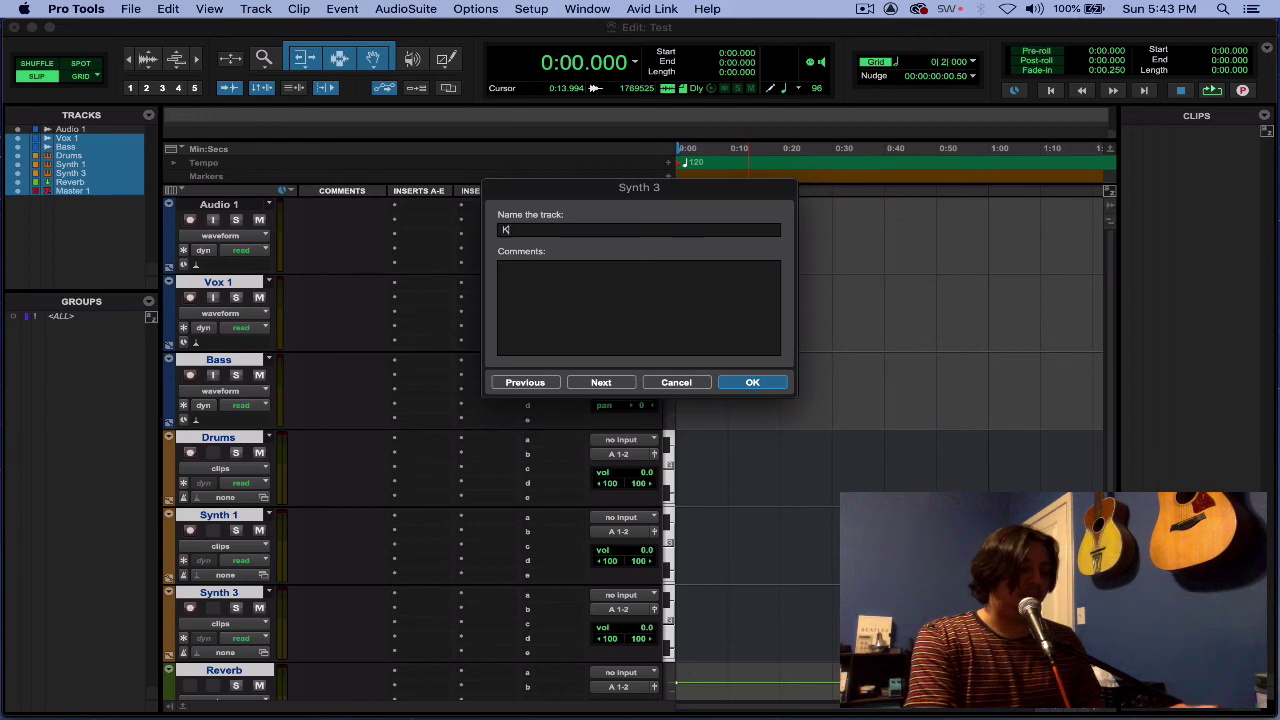
pyautogui.write('ead')
pyautogui.press('Return')
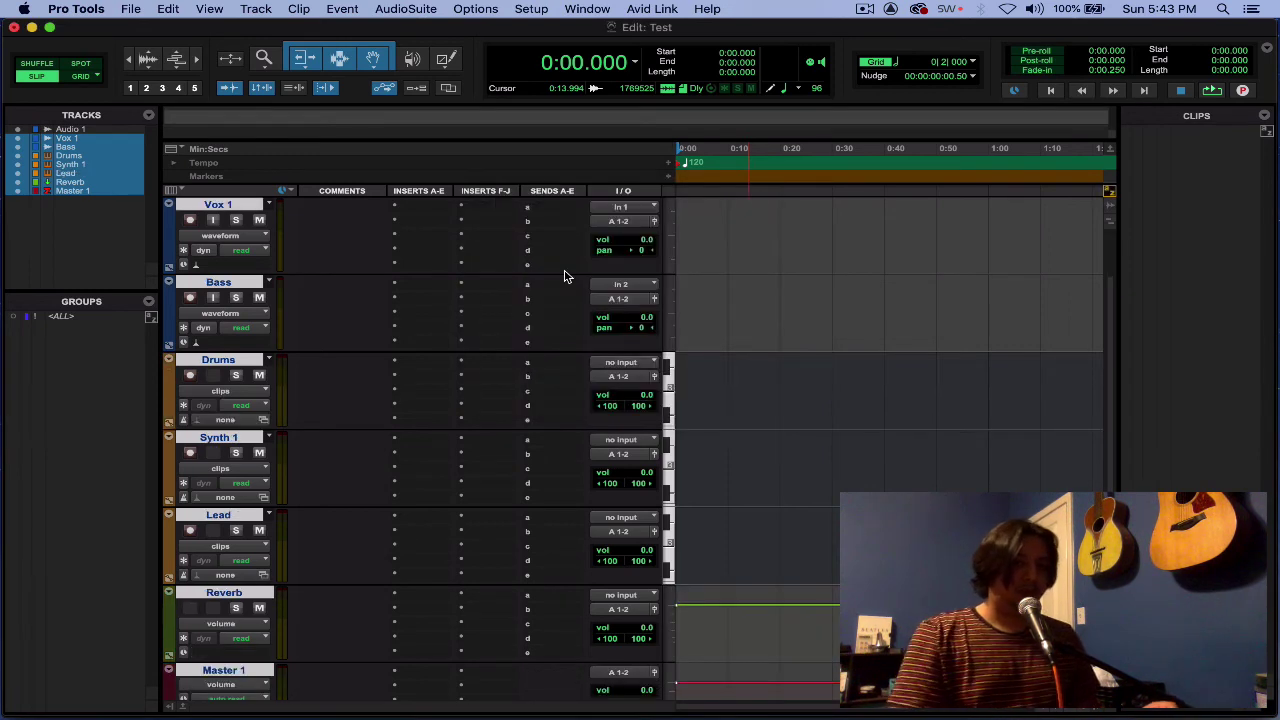
# Step: Add a MIDI track named Lead Midi between the Synth 1 and Lead tracks
pyautogui.press('super+shift+n')
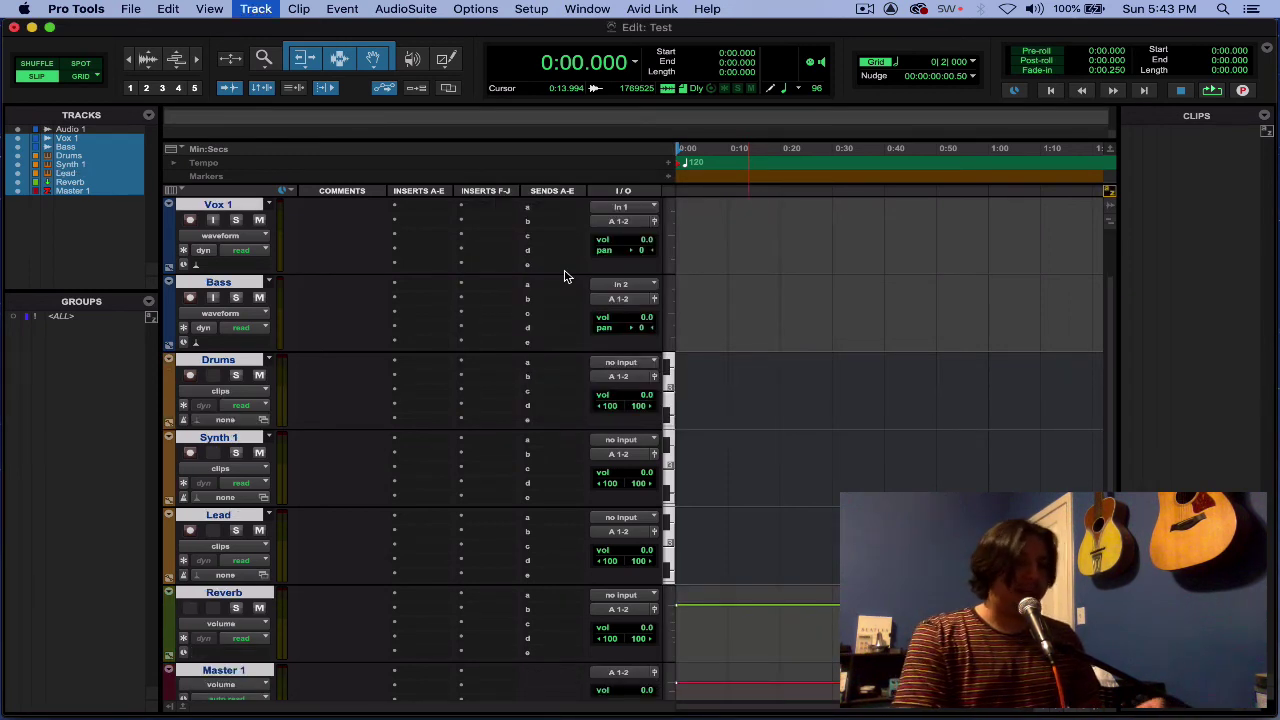
pyautogui.press('super+Down')
pyautogui.press('super+Down')
pyautogui.press('super+Down')
pyautogui.press('super+Down')
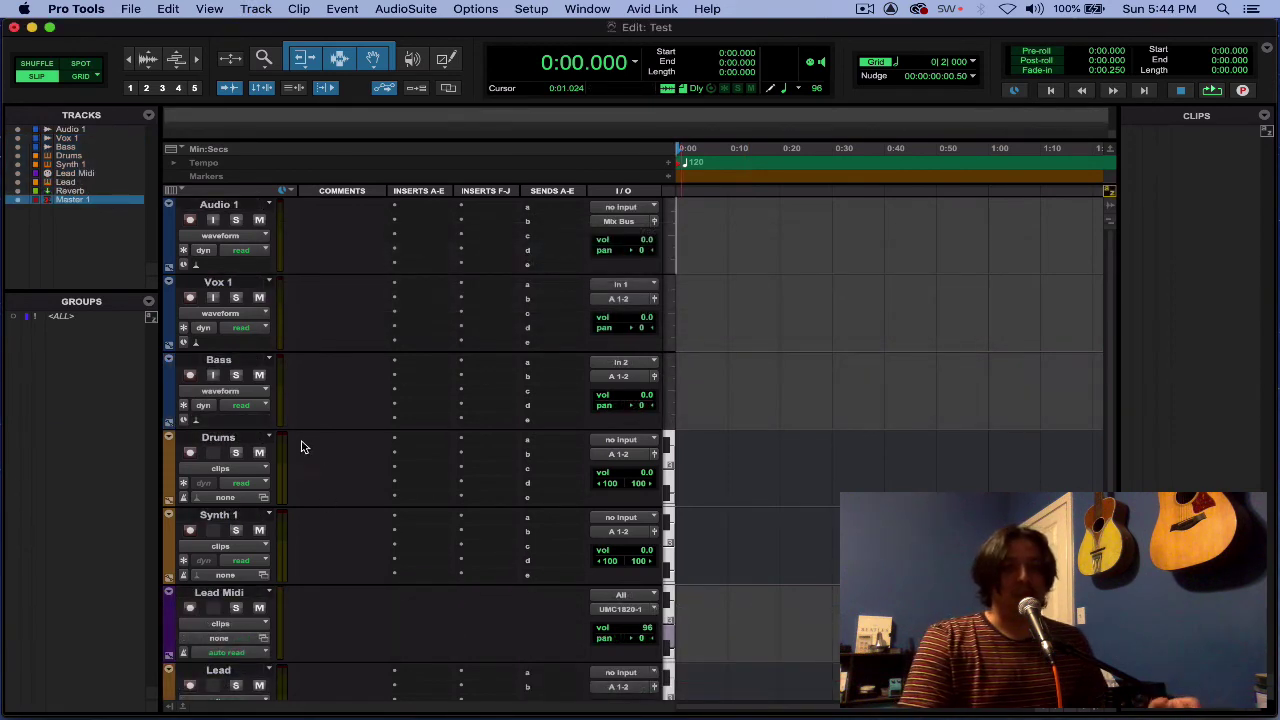
pyautogui.scroll(-3, 300, 443)
pyautogui.scroll(3, 289, 474)
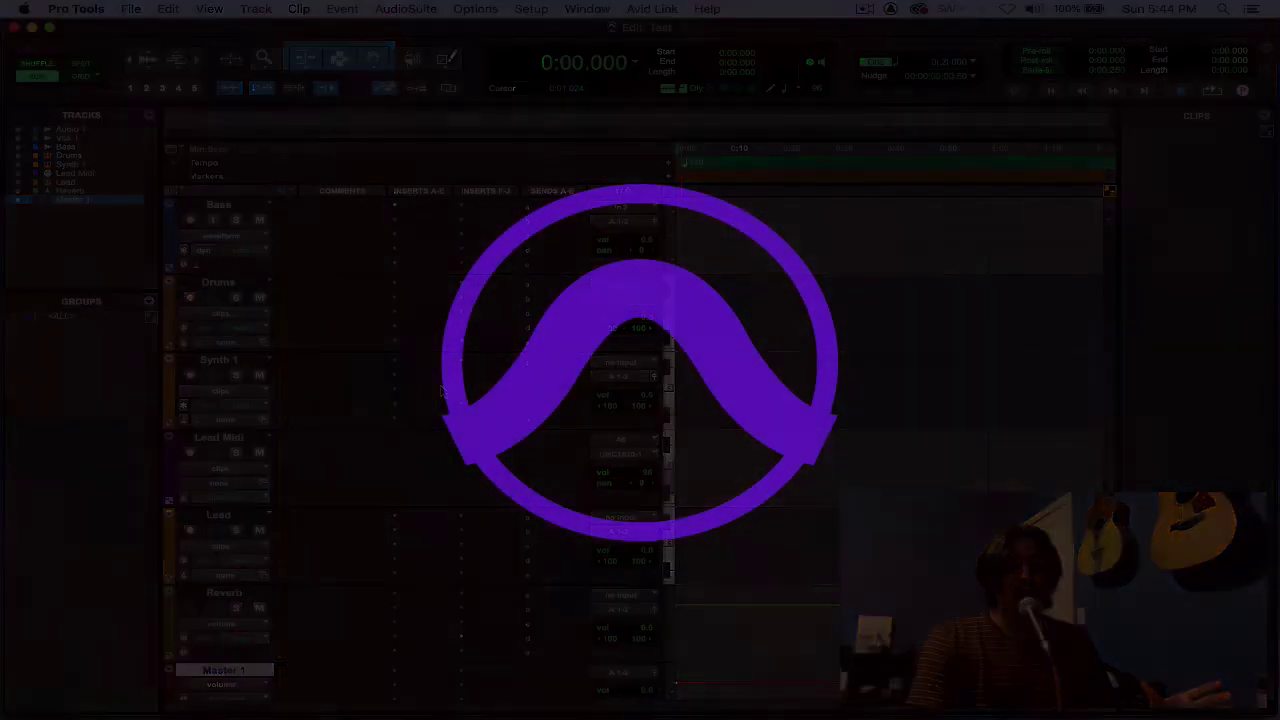